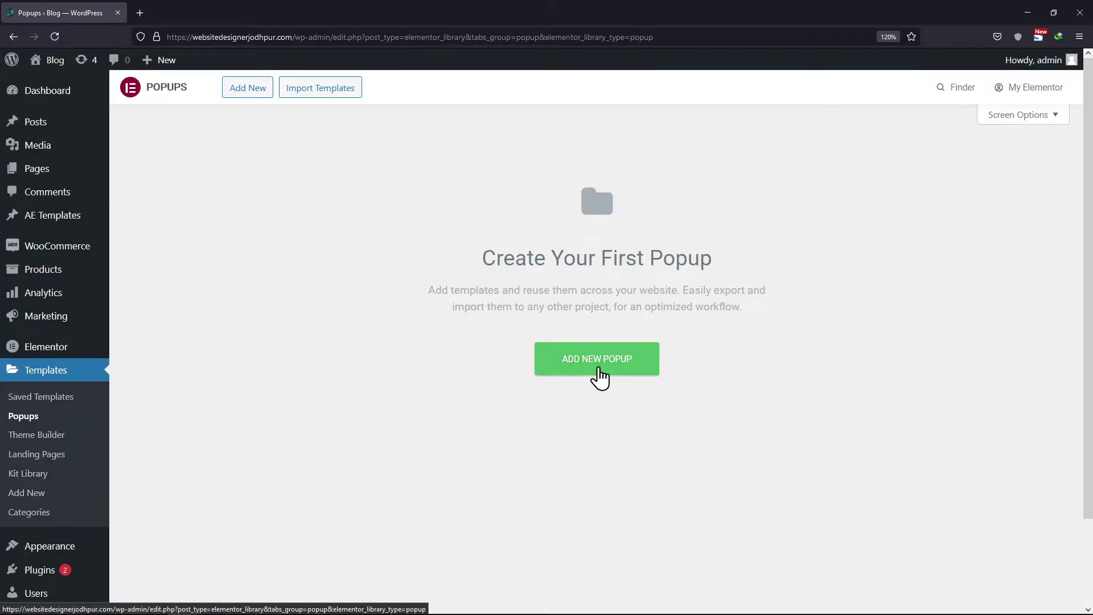
Create a new popup template named "Video" and dismiss the template library to start from a blank popup.
click(598, 367)
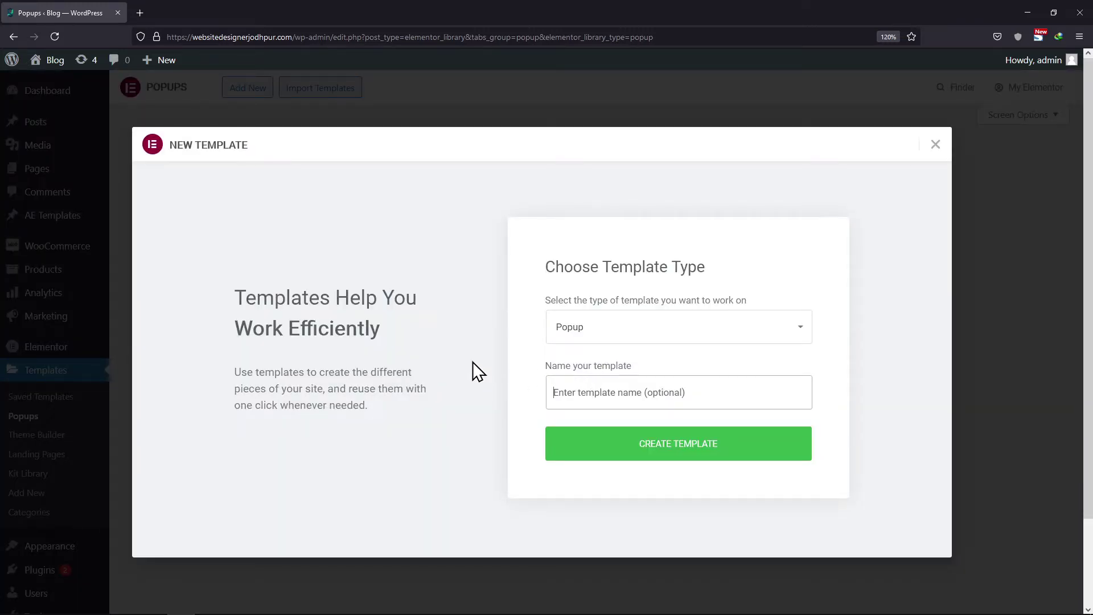
text(Video)
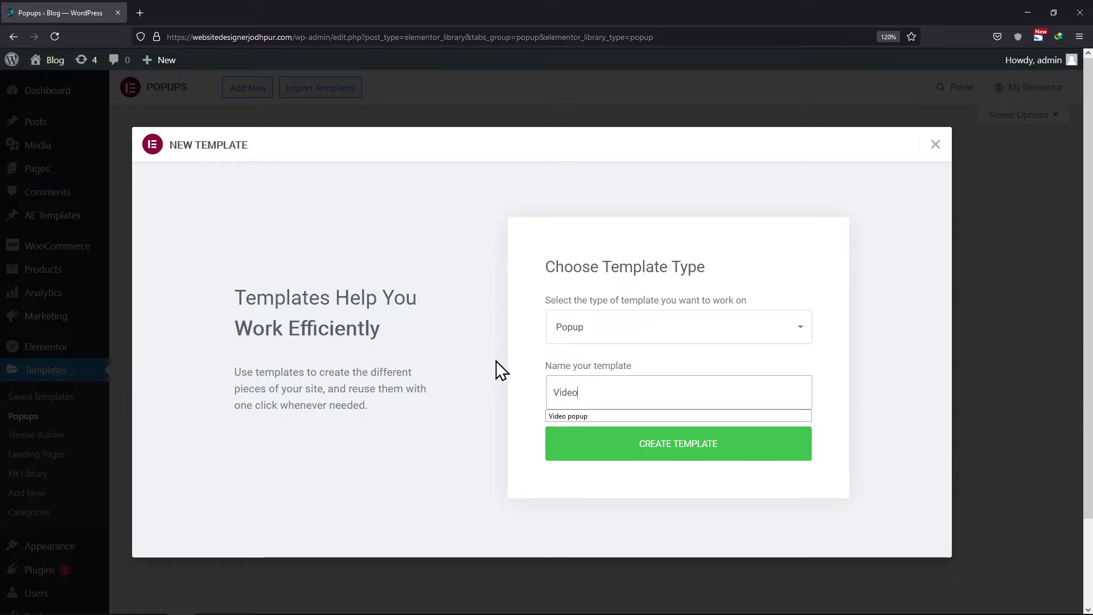
click(617, 449)
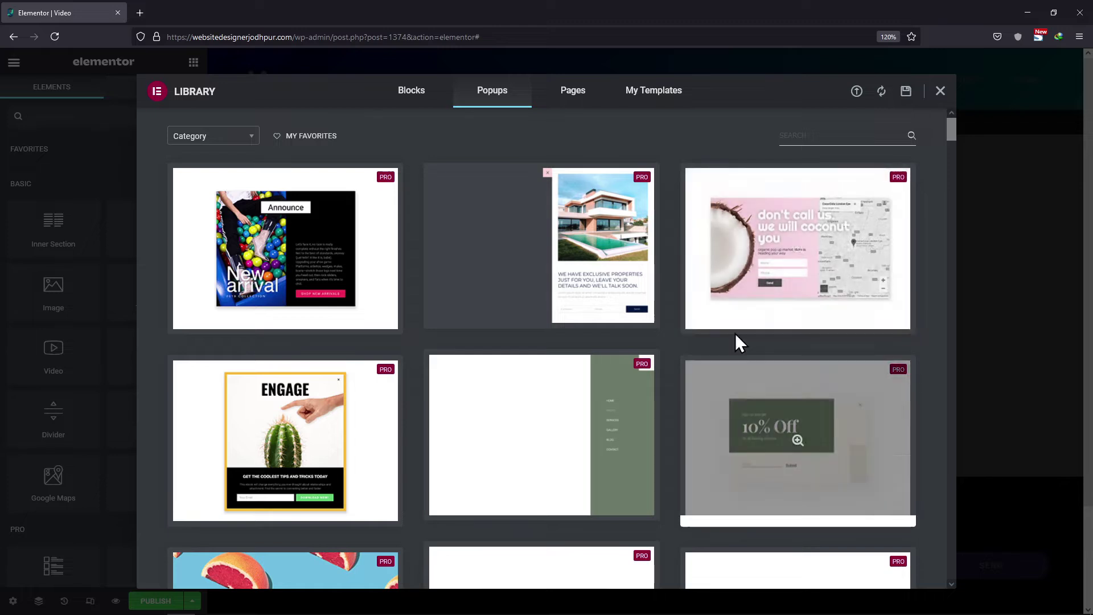
click(939, 93)
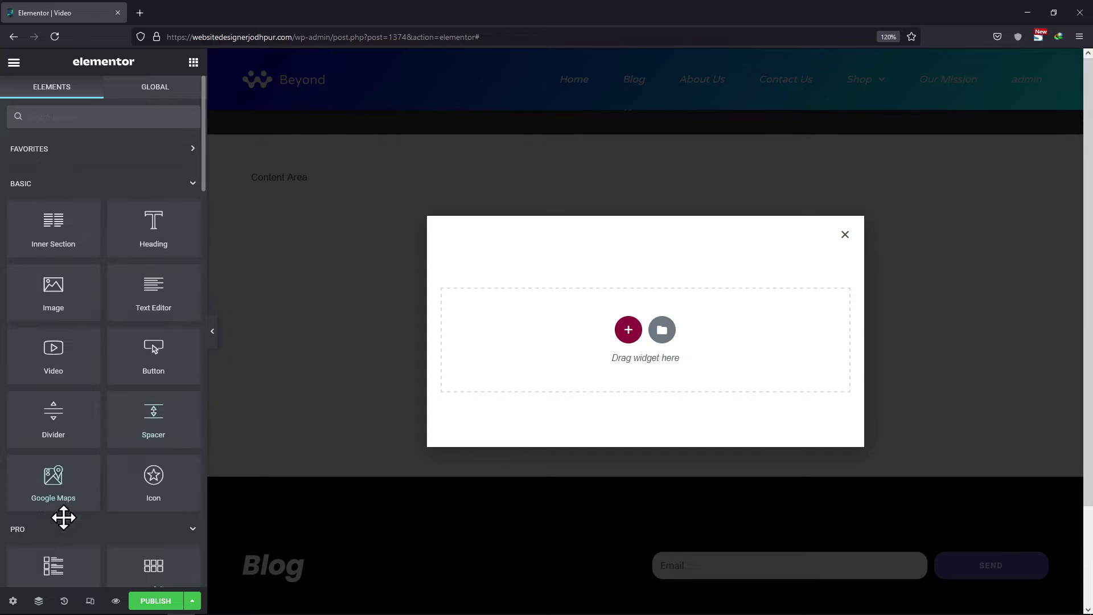
Set the popup's width to 800 px in the popup settings.
click(14, 601)
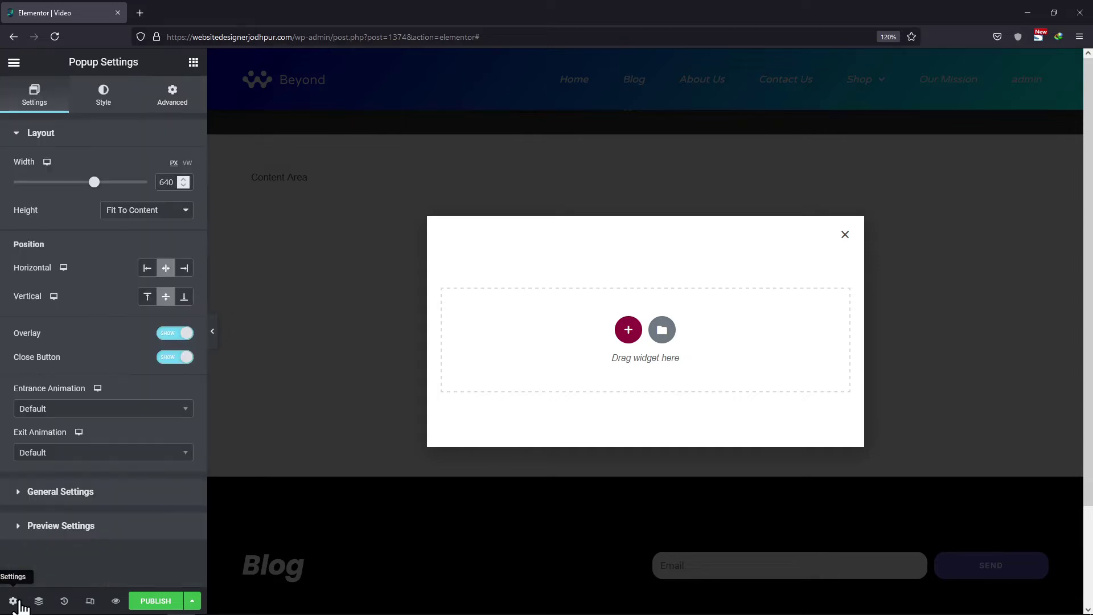
drag(174, 187, 154, 186)
text(800)
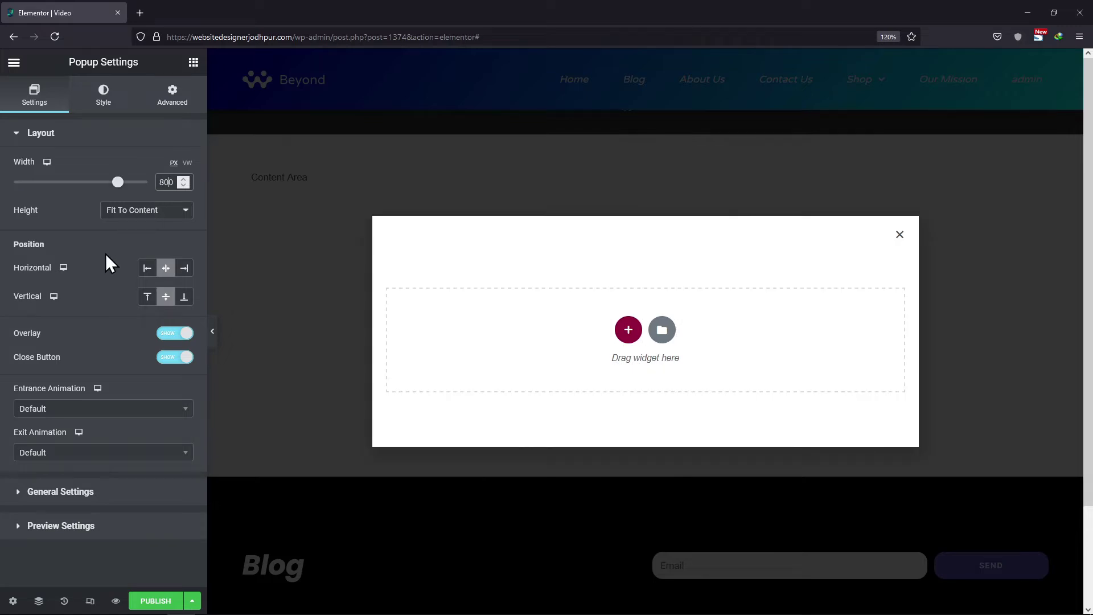
Give the popup a custom height of 400 px and set its content position to Center.
click(122, 217)
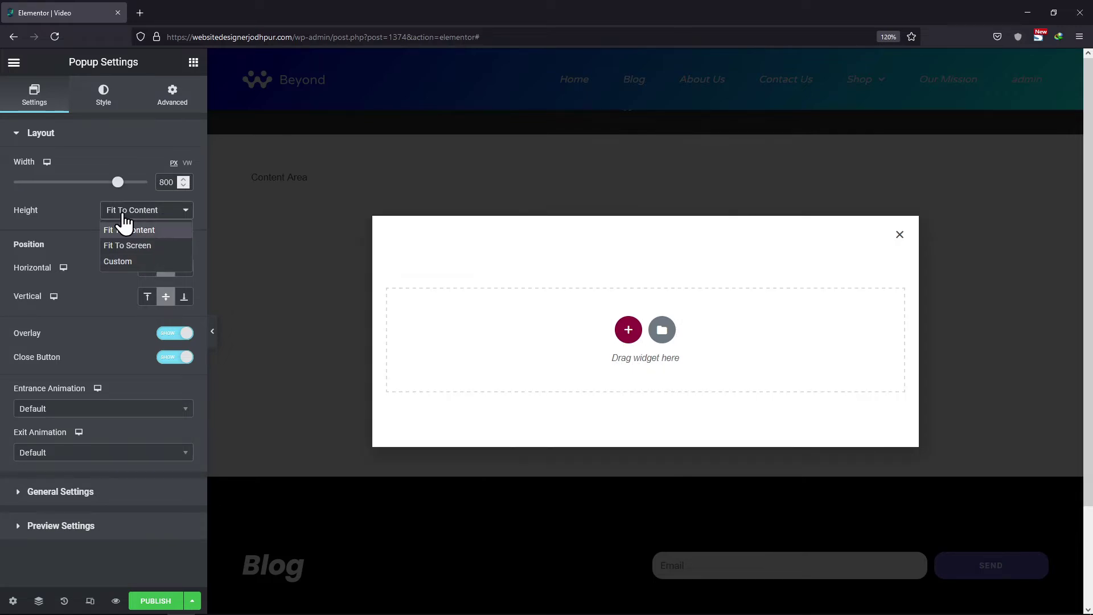
click(122, 261)
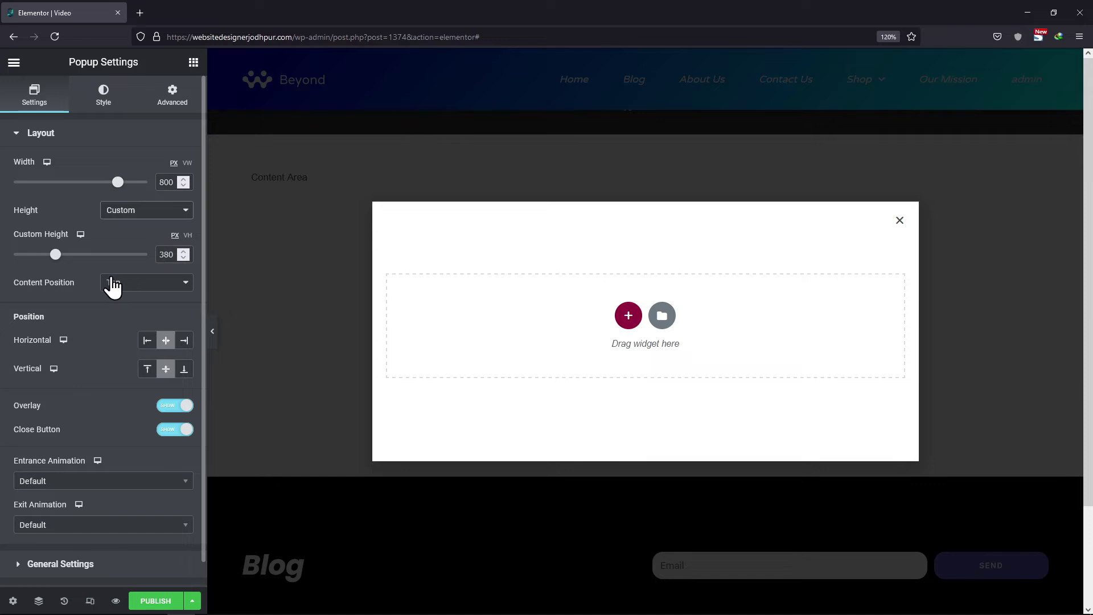
drag(170, 254, 142, 258)
text(400)
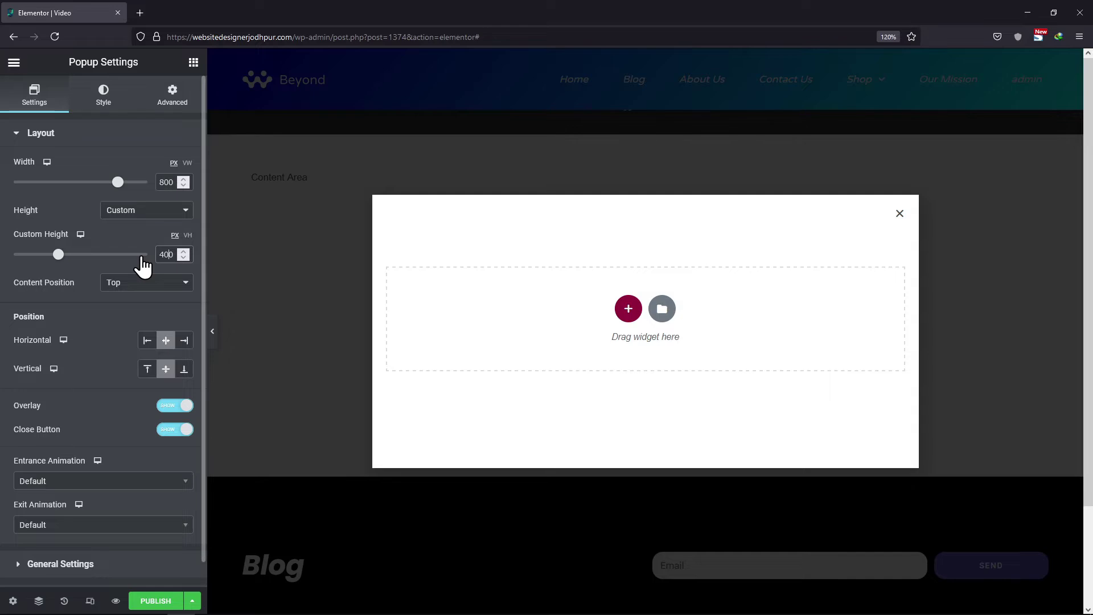
click(137, 286)
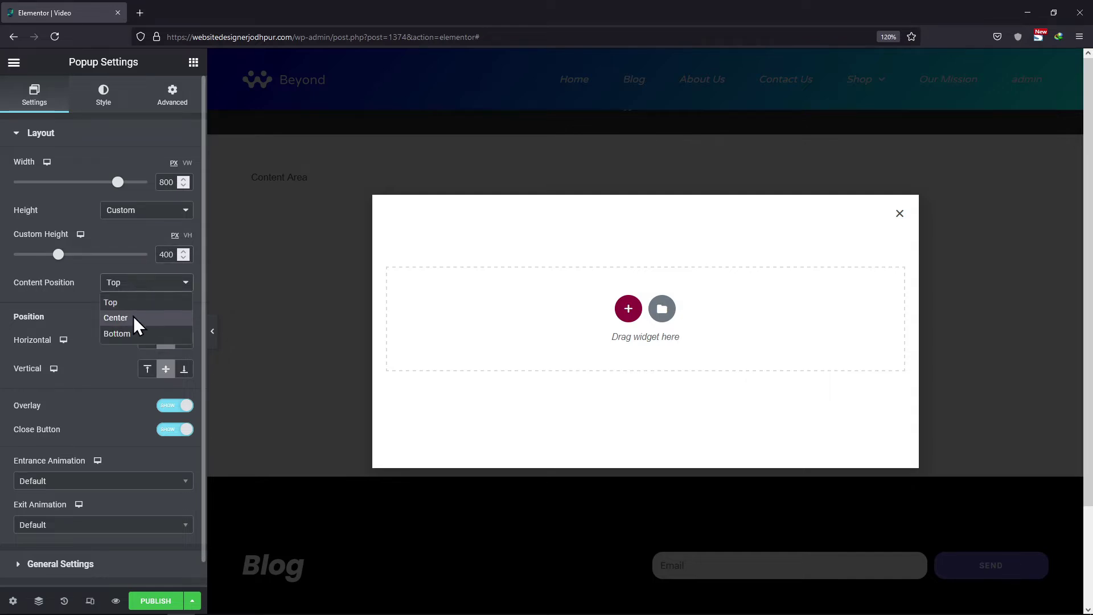
click(133, 316)
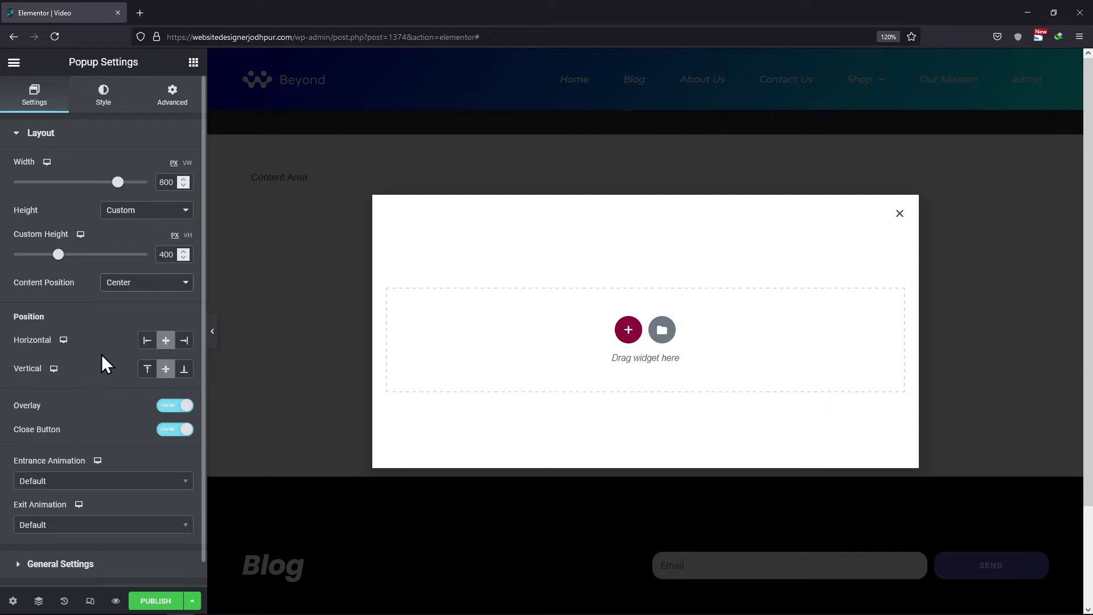
Set the popup's entrance animation to Fade In and exit animation to Fade Out, with a duration of 0.8 seconds.
scroll(93, 352, down, 1)
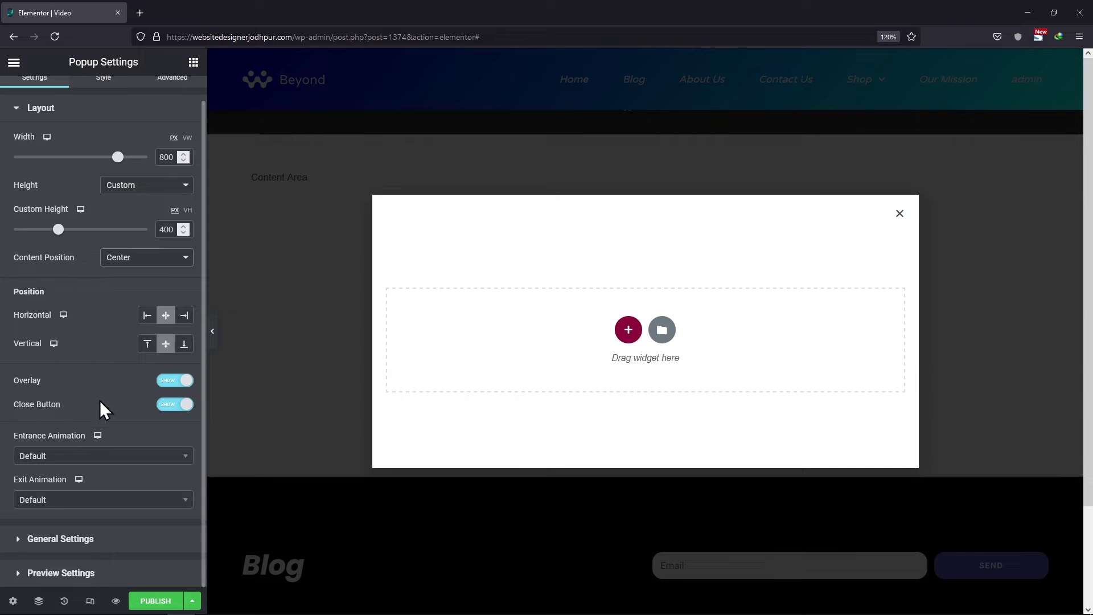
click(80, 461)
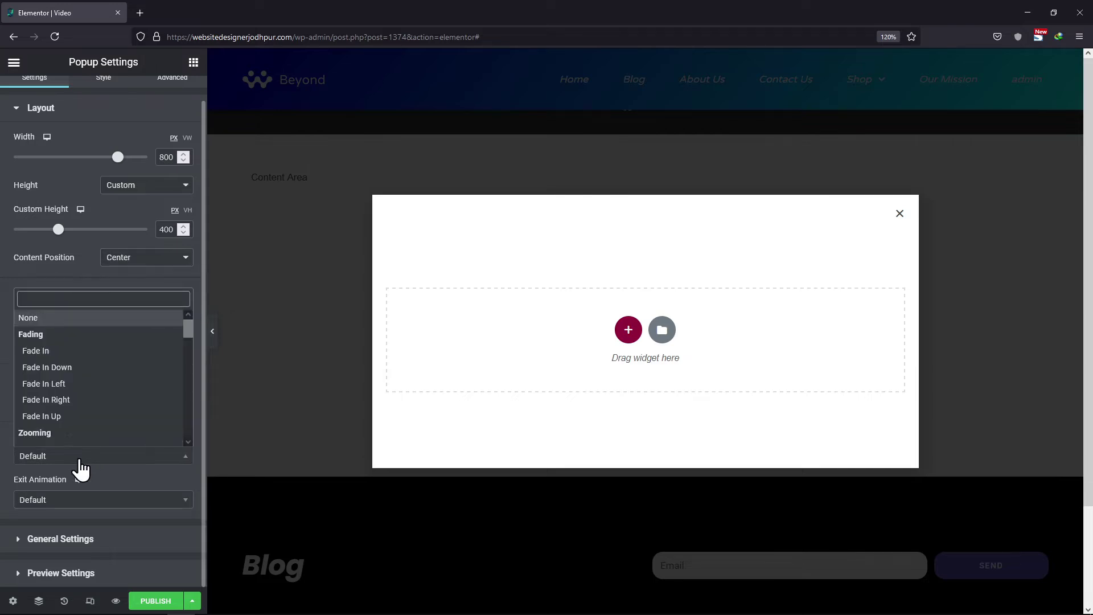
click(52, 351)
click(57, 501)
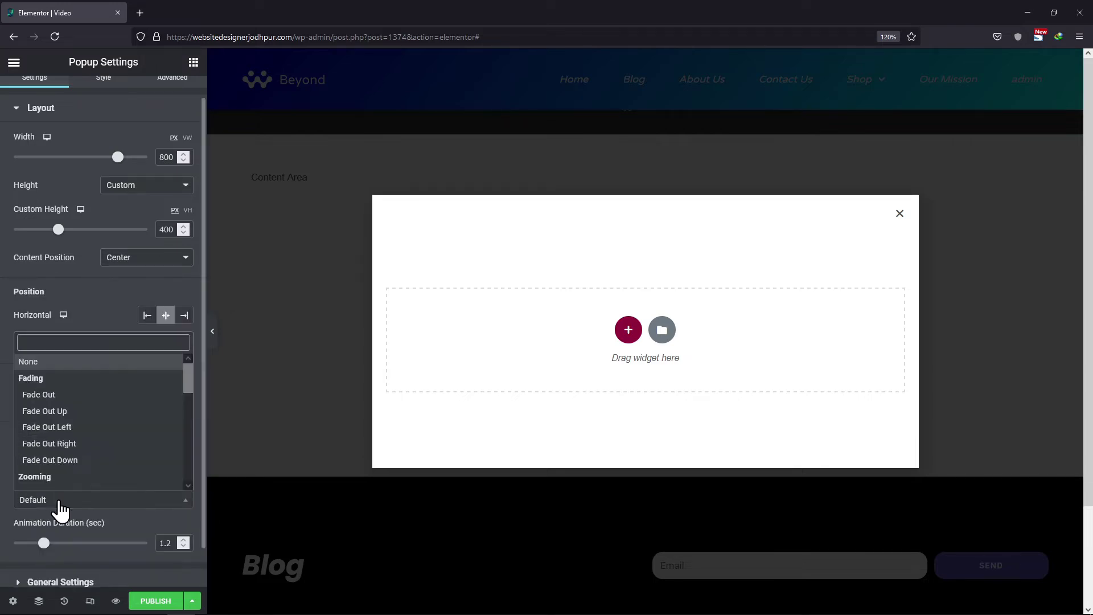
click(49, 395)
scroll(121, 478, down, 2)
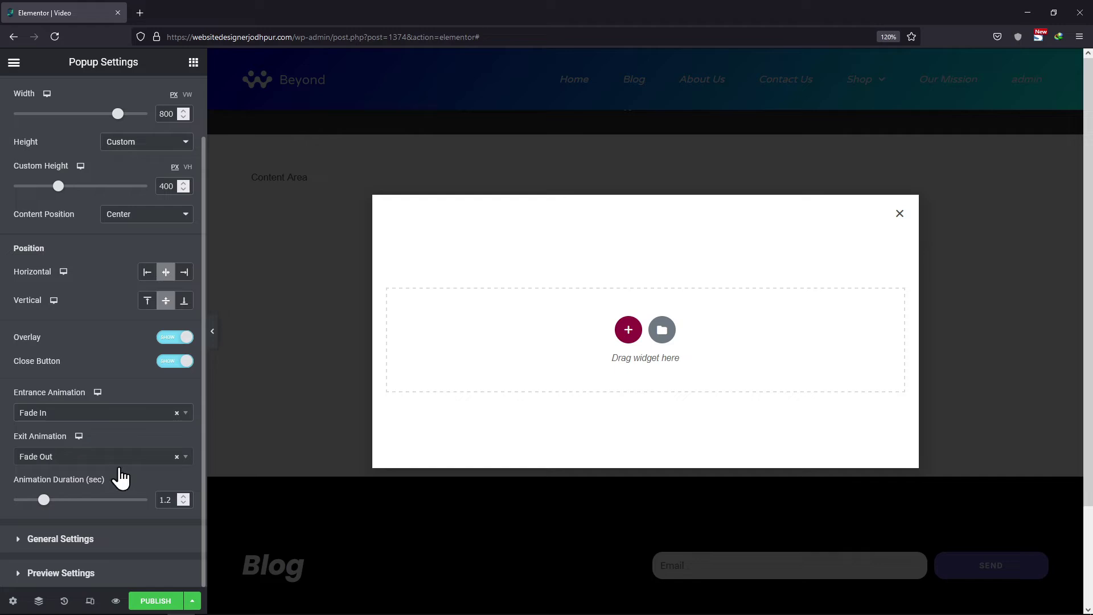
drag(171, 499, 145, 498)
text(0.8)
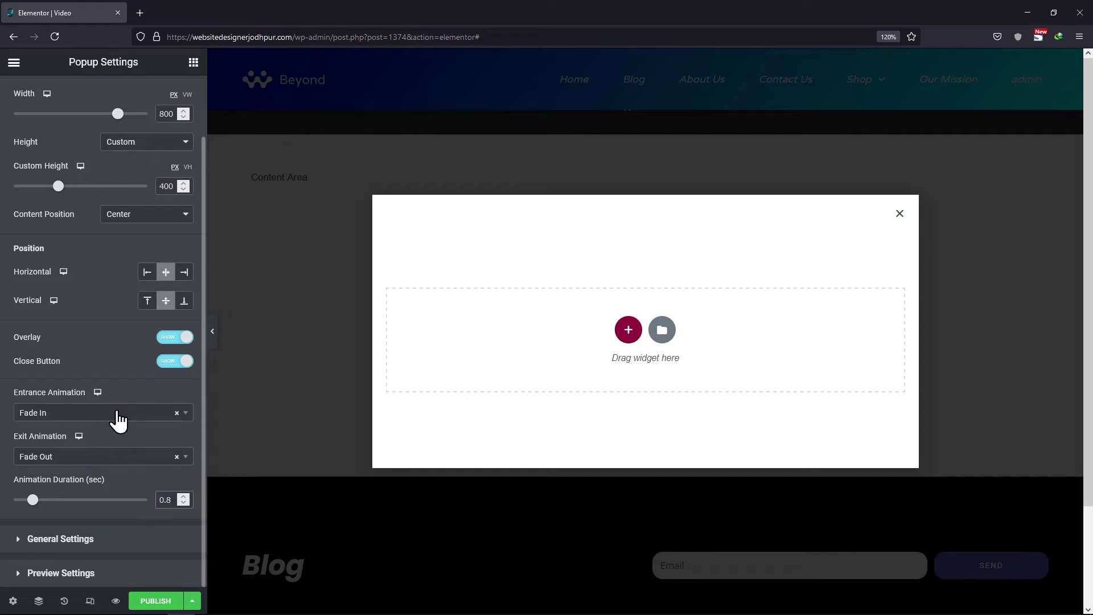
Reduce the popup overlay's opacity to colour #0000008A and enable Disable Page Scrolling for the popup.
click(96, 539)
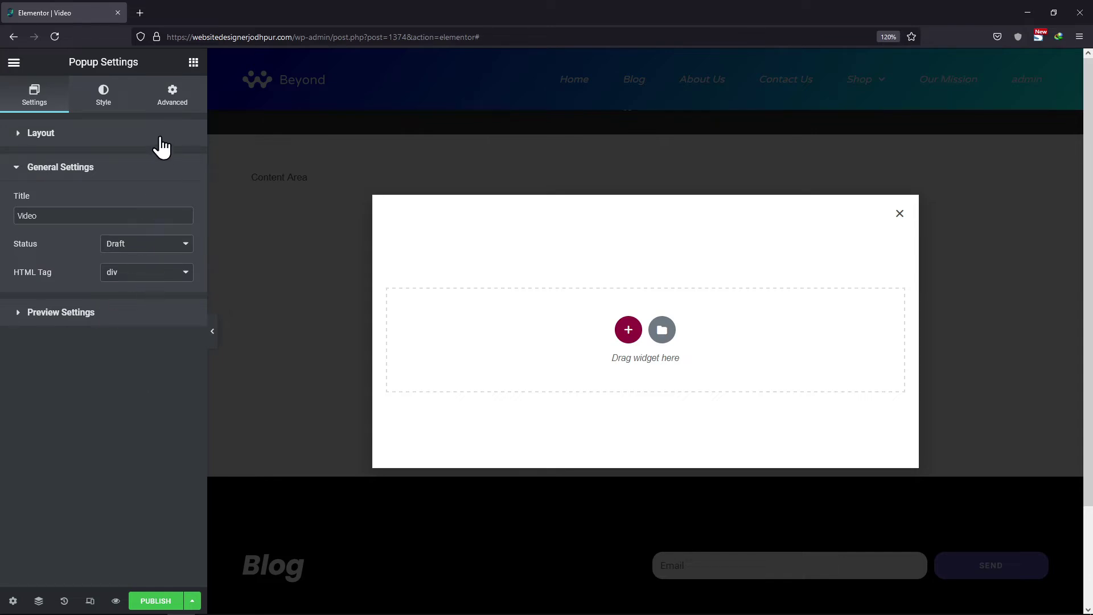
click(108, 105)
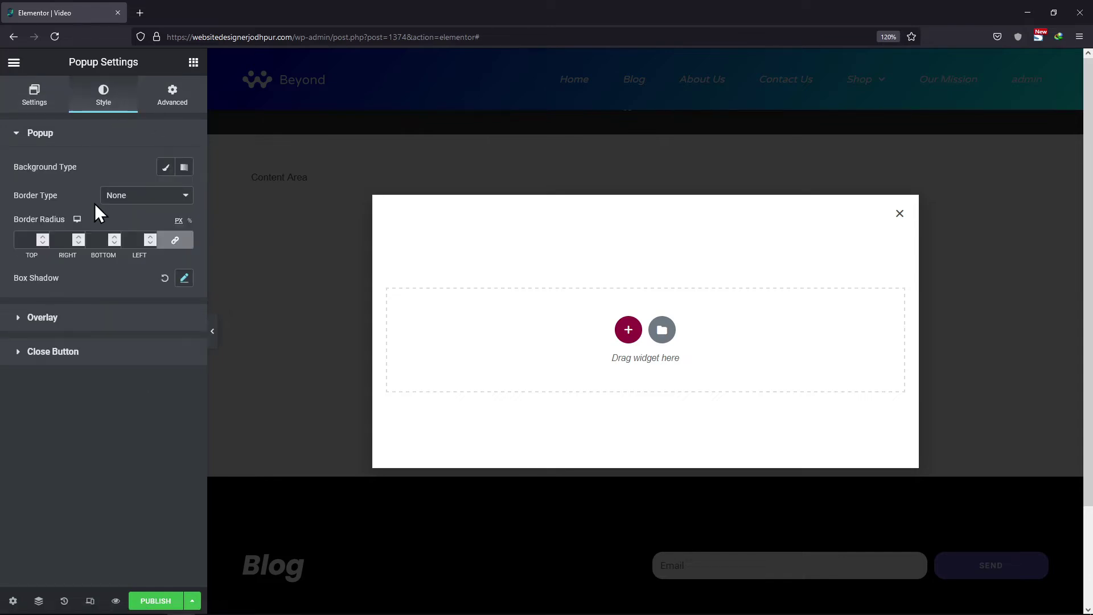
click(103, 318)
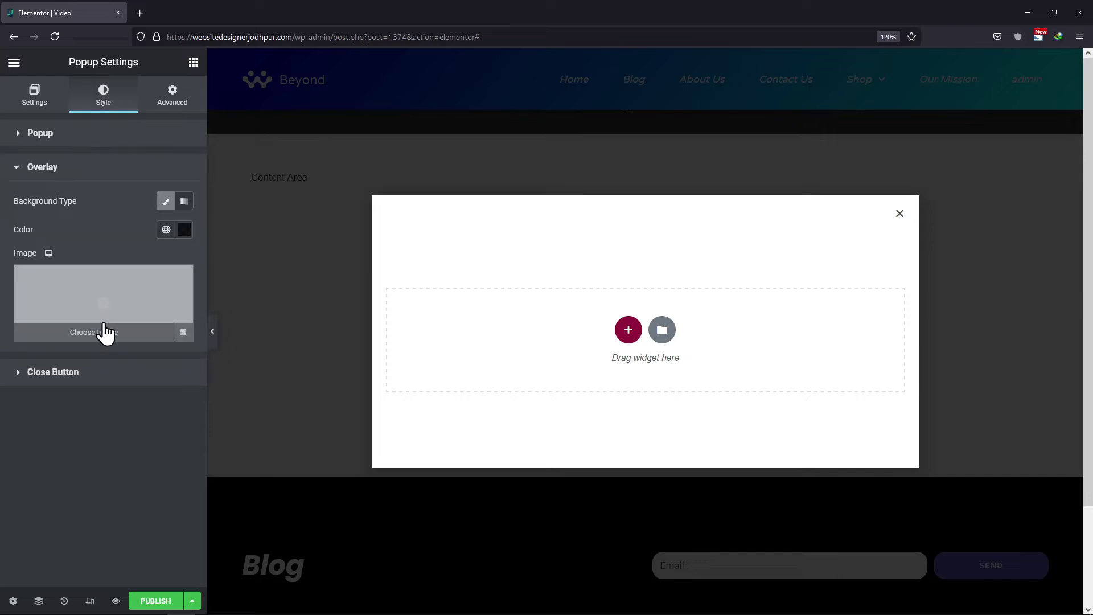
click(184, 230)
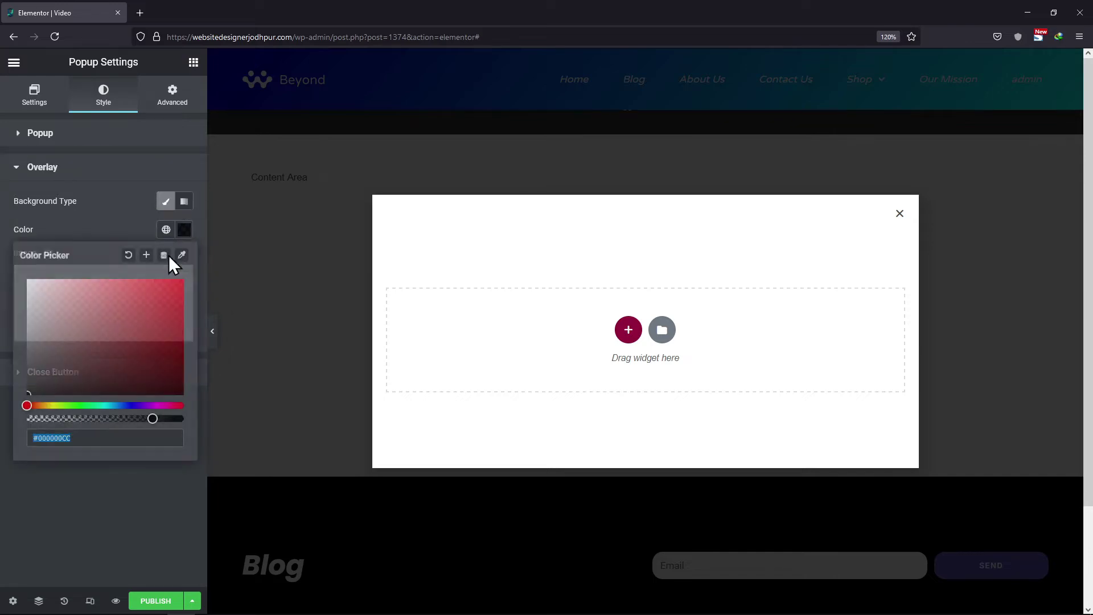
drag(151, 419, 111, 418)
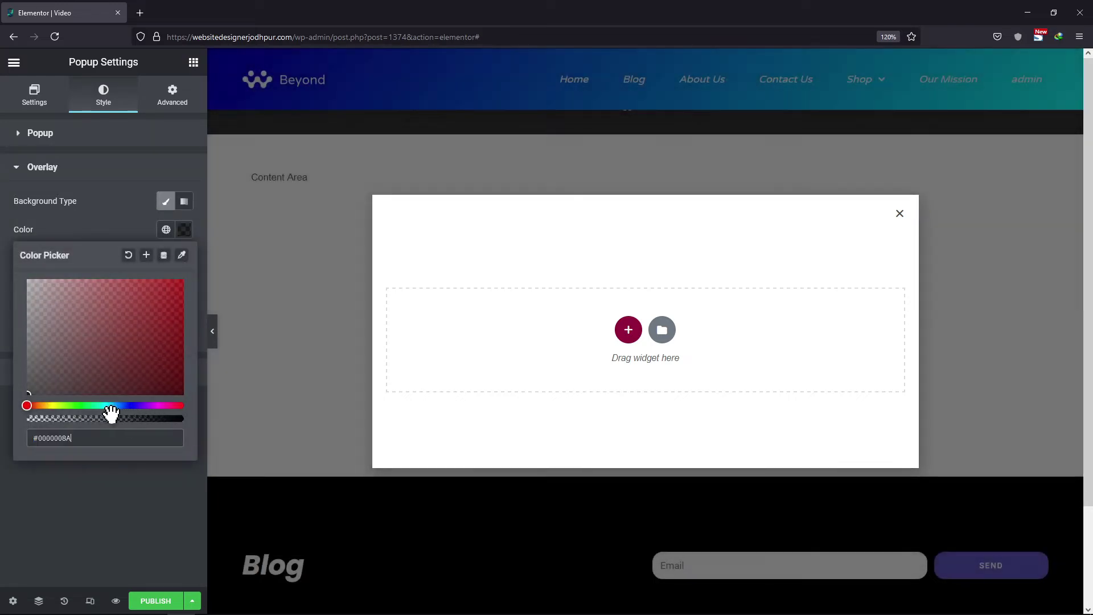
click(105, 209)
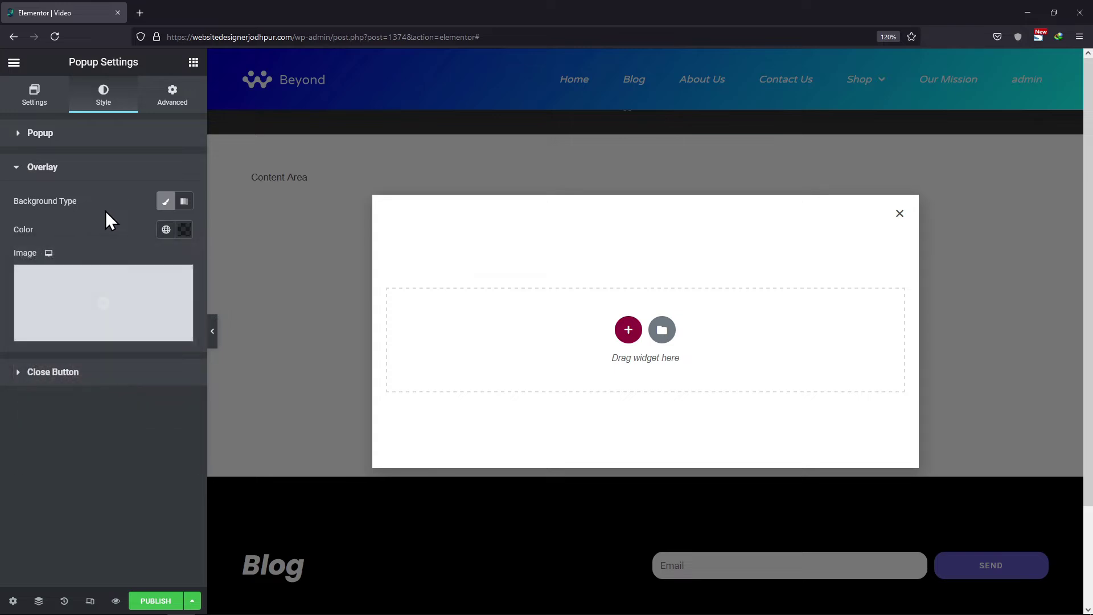
click(173, 118)
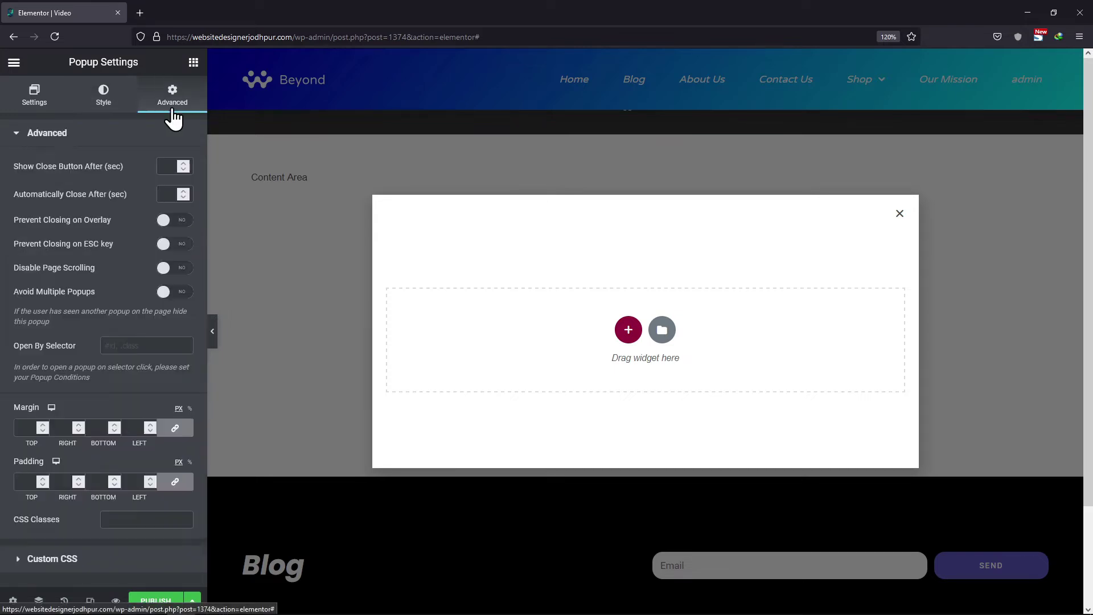
click(181, 271)
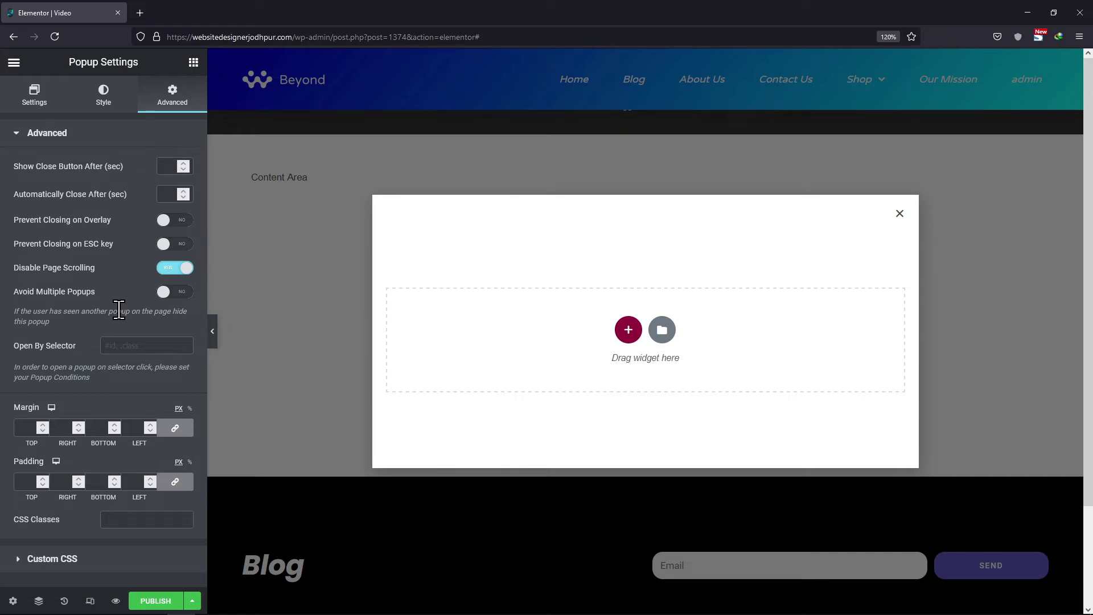
Add a single-column section to the popup and place a Video widget in it.
click(628, 329)
click(478, 328)
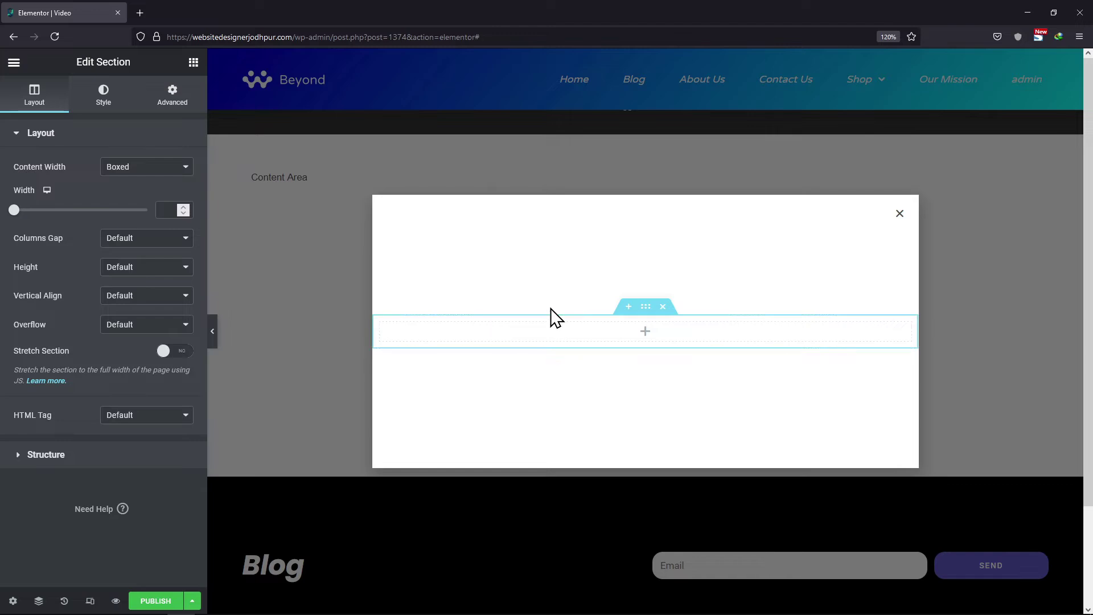
click(645, 332)
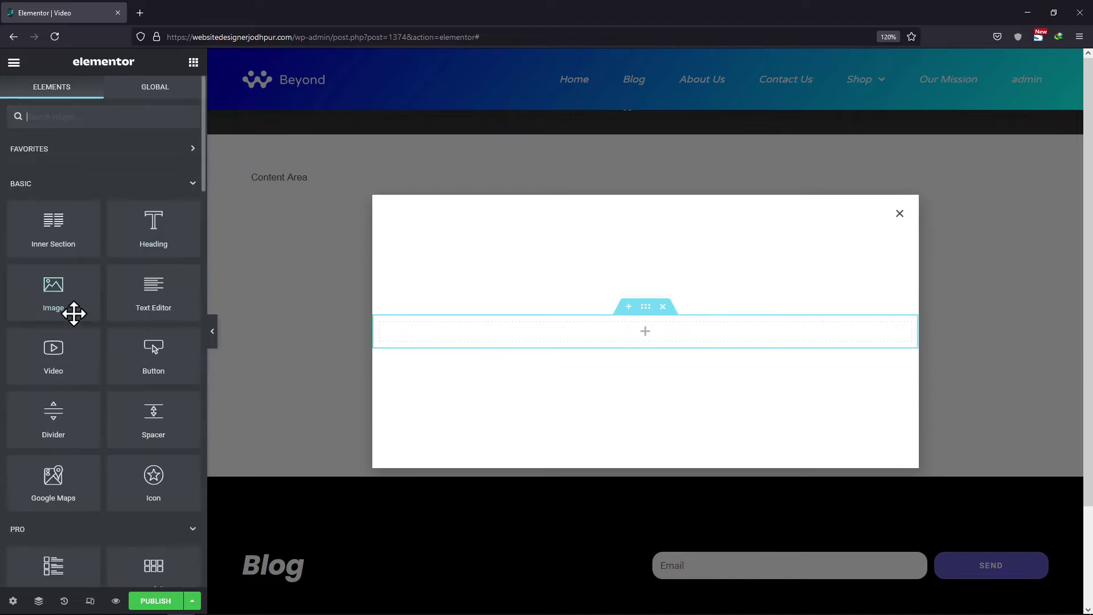
drag(57, 353, 586, 339)
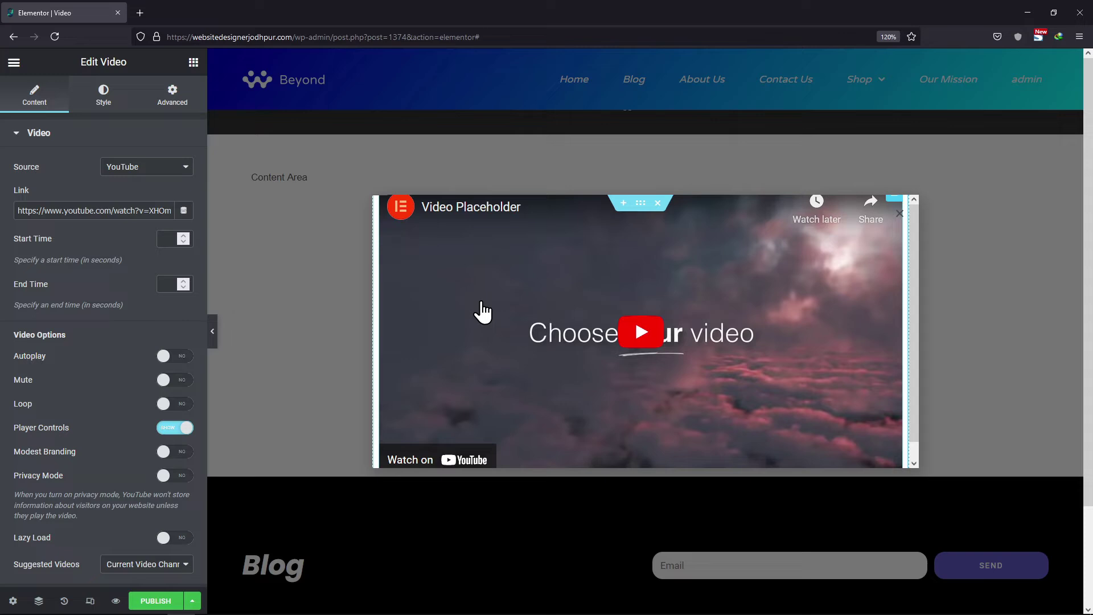
Unlink the Video widget's padding values and set its top and bottom padding to 50 px.
click(168, 97)
click(174, 234)
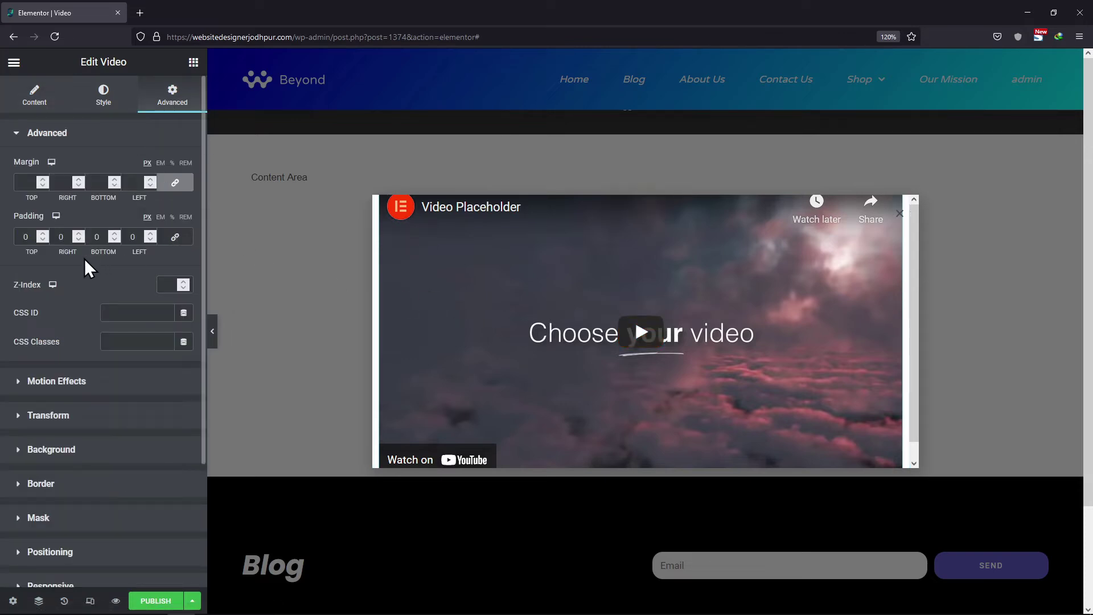
click(23, 238)
text(50)
click(96, 237)
text(50)
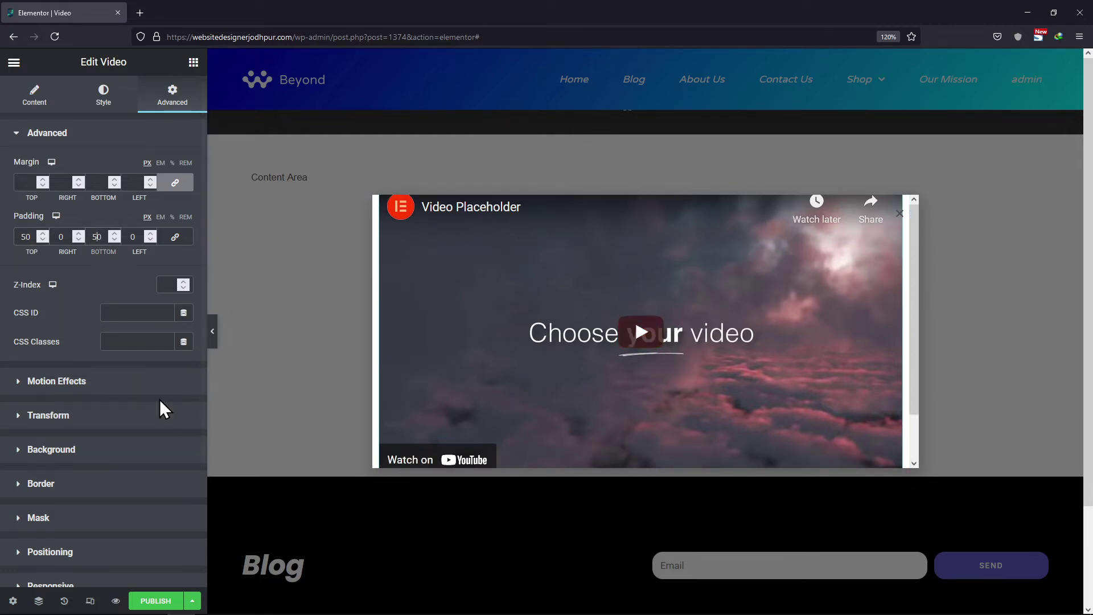
Set the popup's custom height to 500 px in the popup settings.
click(13, 602)
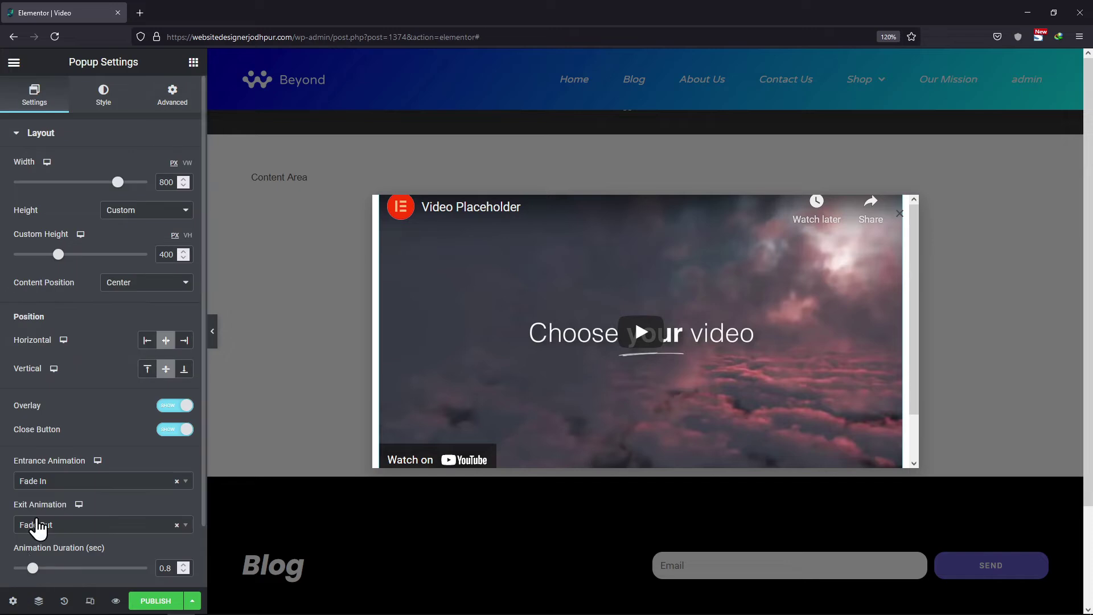
click(164, 254)
key(BackSpace)
text(5)
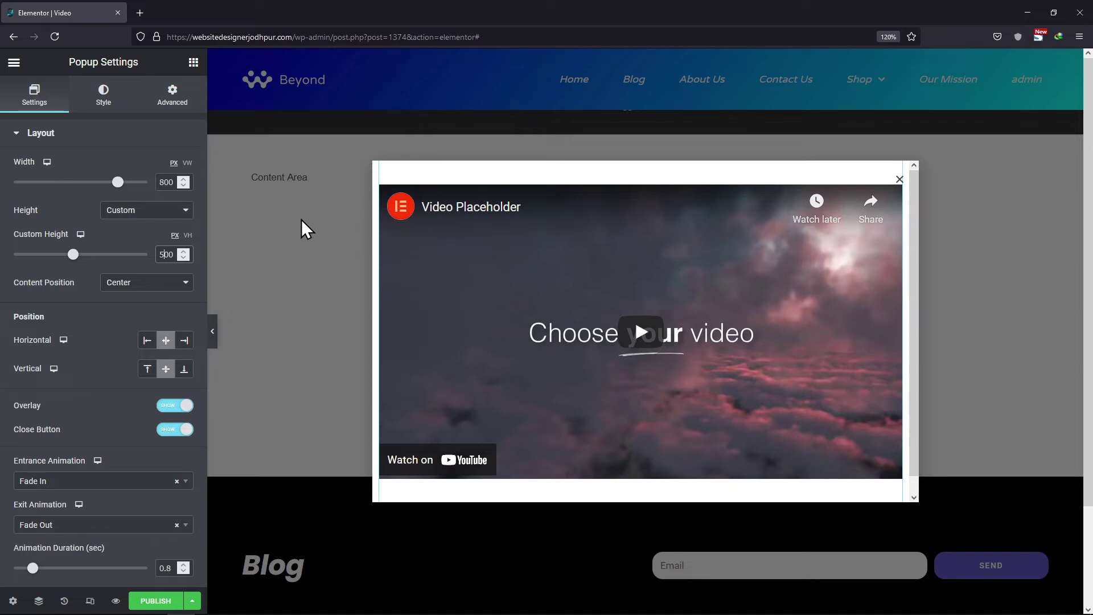
Unlink the popup's padding values and set its top, right, bottom and left padding to 50 px.
click(190, 104)
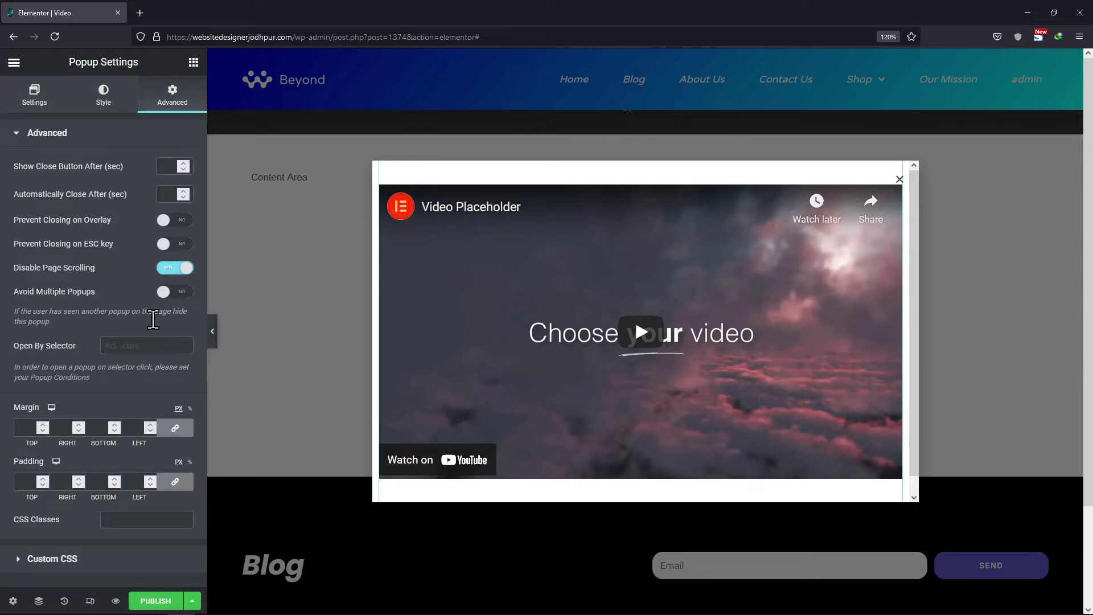
click(170, 483)
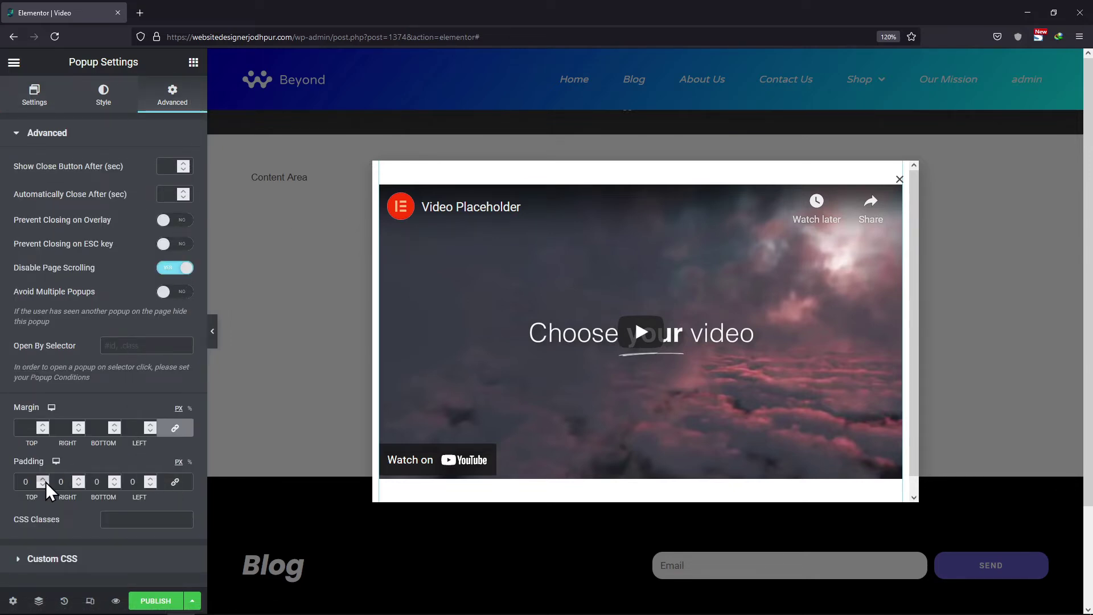
click(21, 483)
text(5)
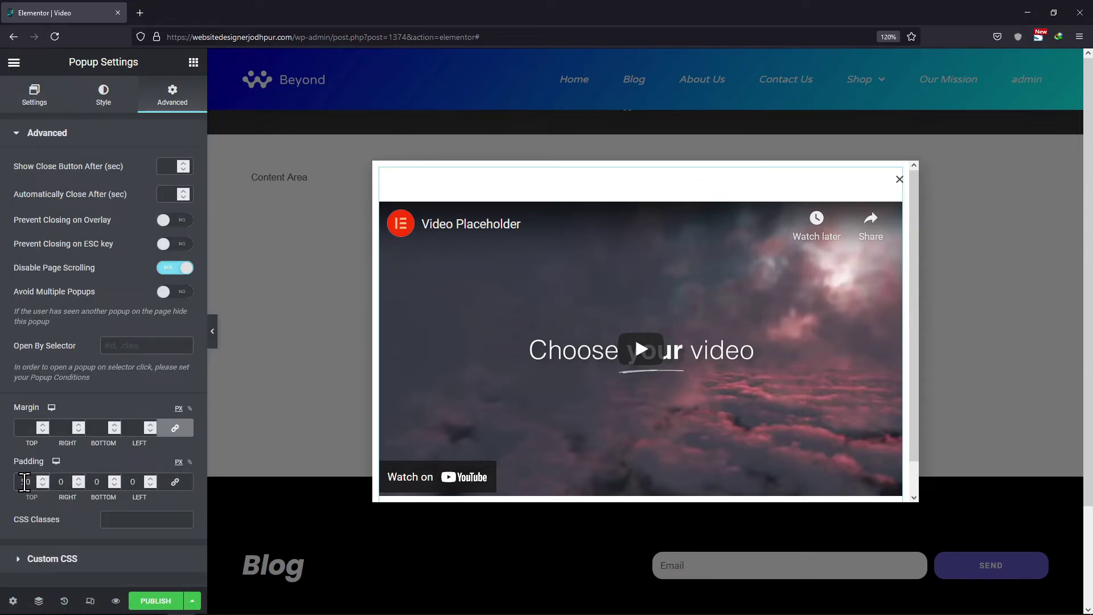
click(59, 481)
text(5)
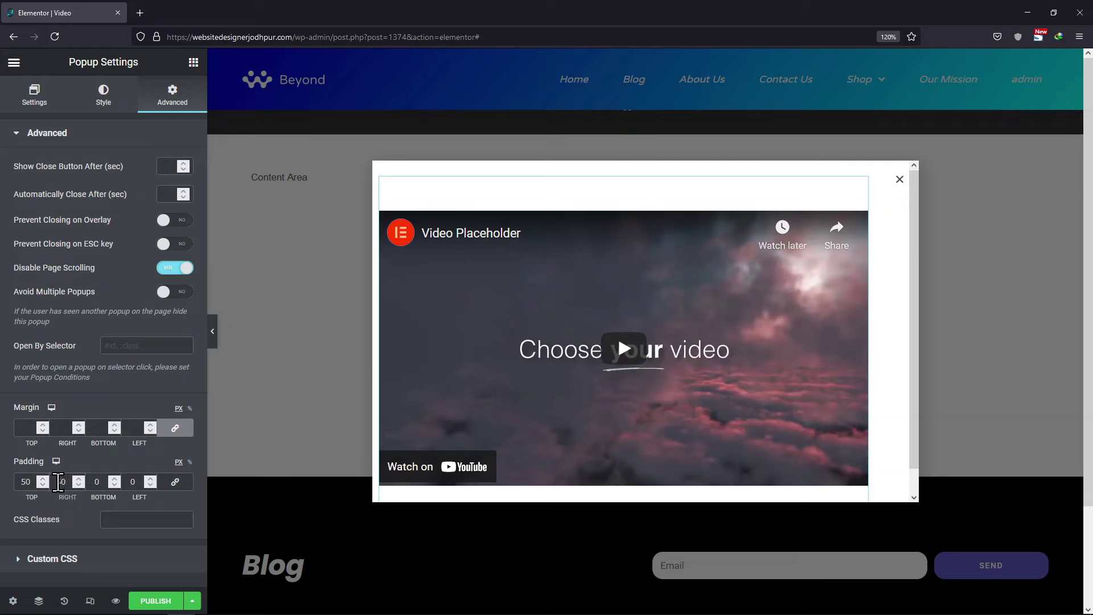
click(93, 482)
text(5)
click(129, 482)
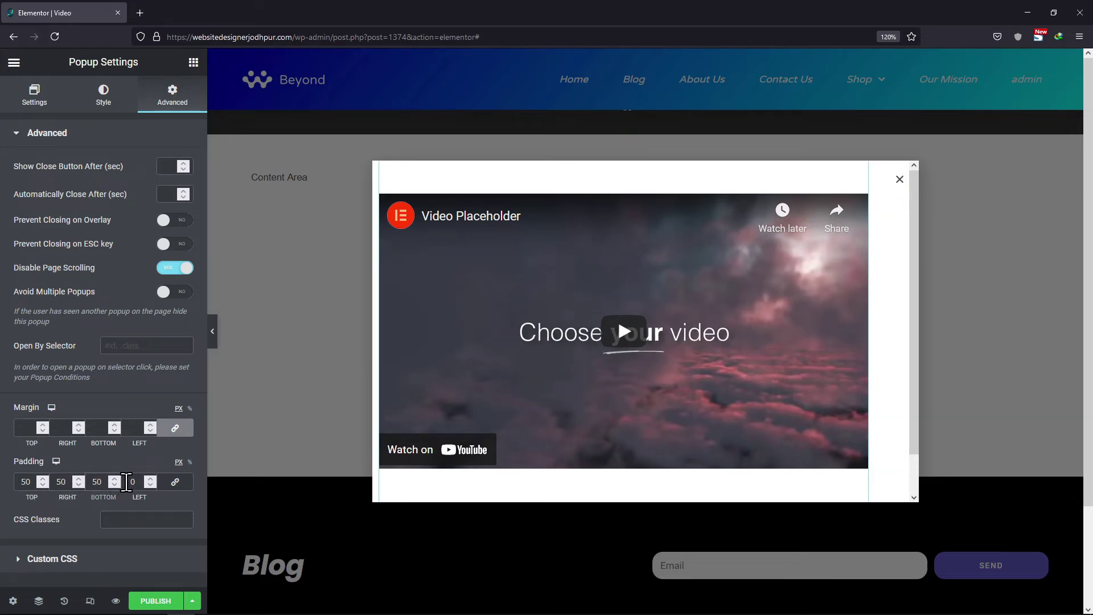
text(5)
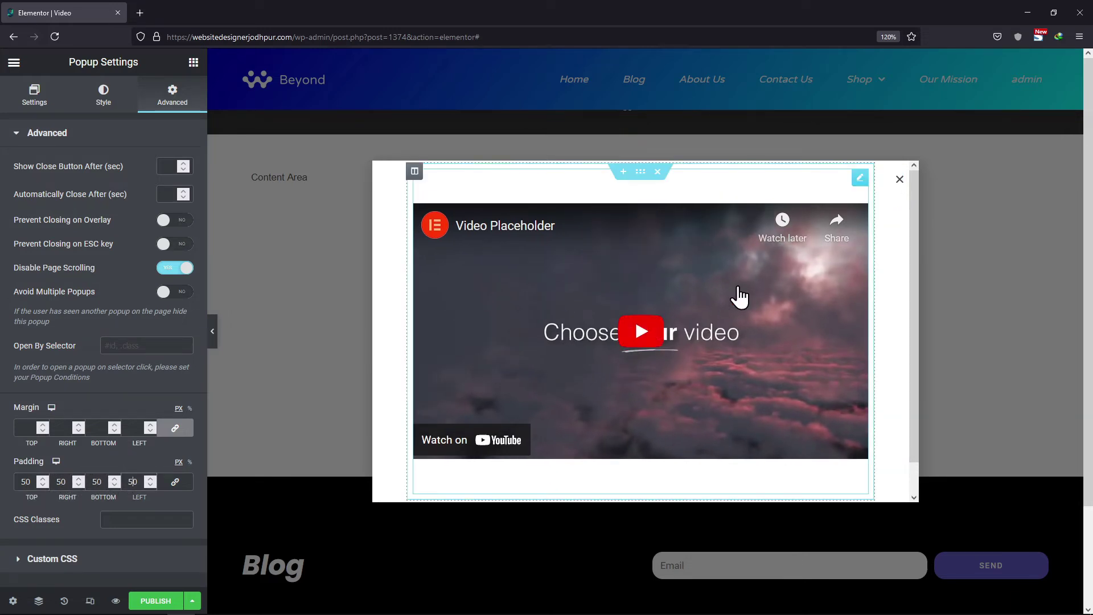
Set the Video widget's top and bottom padding to 0.
click(859, 178)
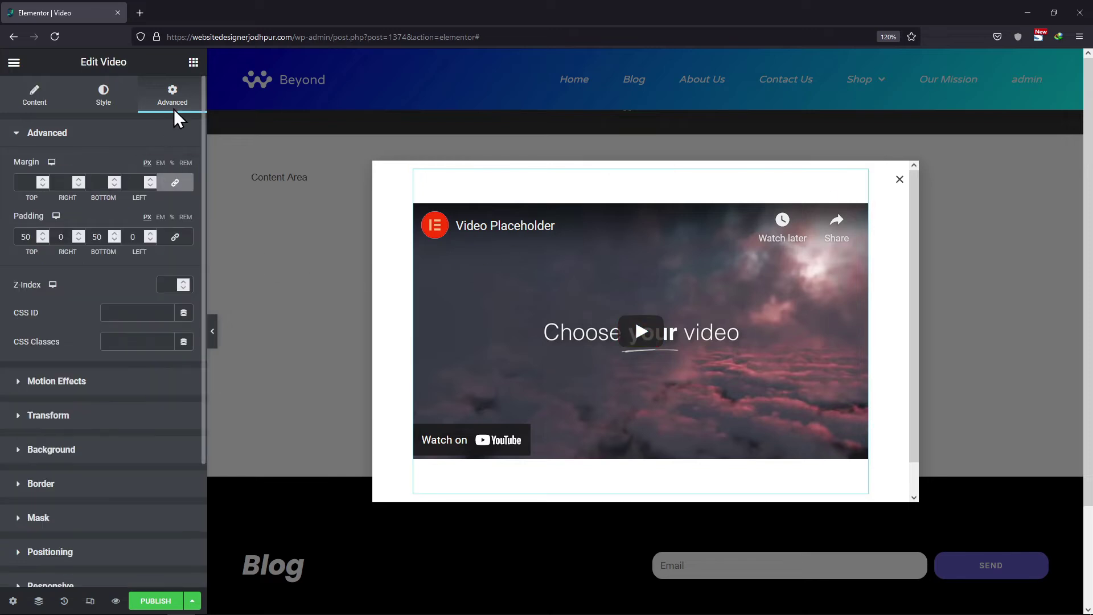
drag(97, 242, 22, 238)
key(BackSpace)
key(BackSpace)
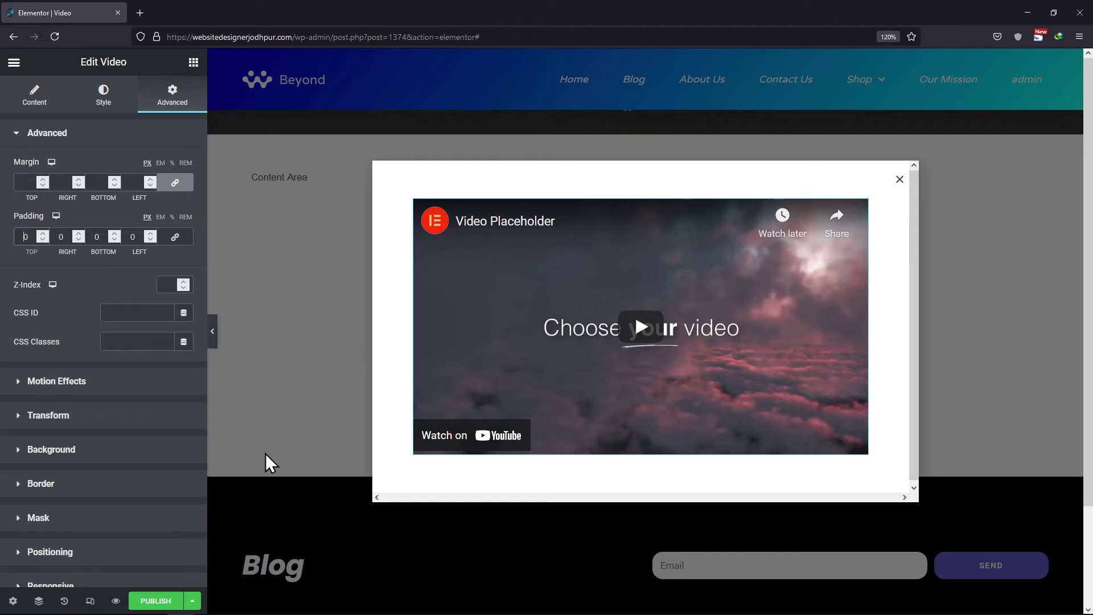
Publish the popup with the On Click trigger enabled at 1 click and no display conditions or advanced rules.
click(160, 601)
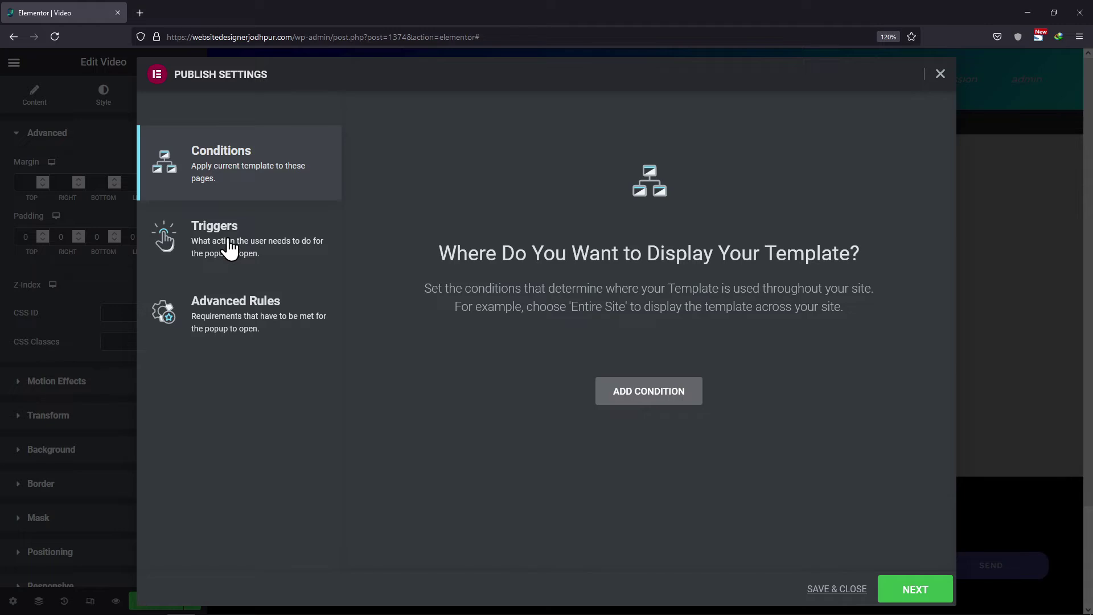
click(238, 259)
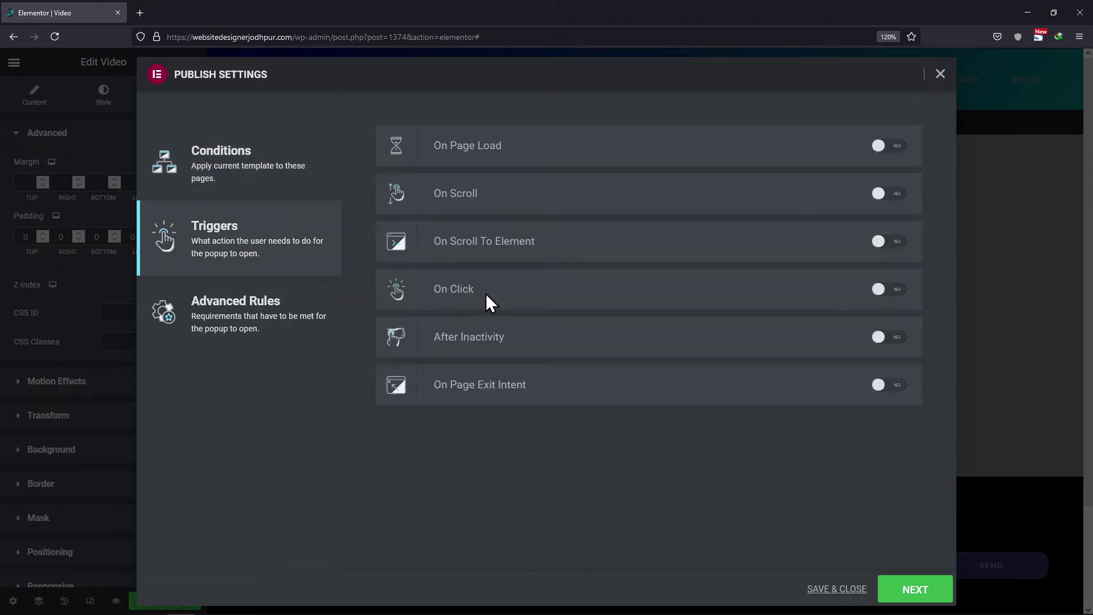
click(893, 291)
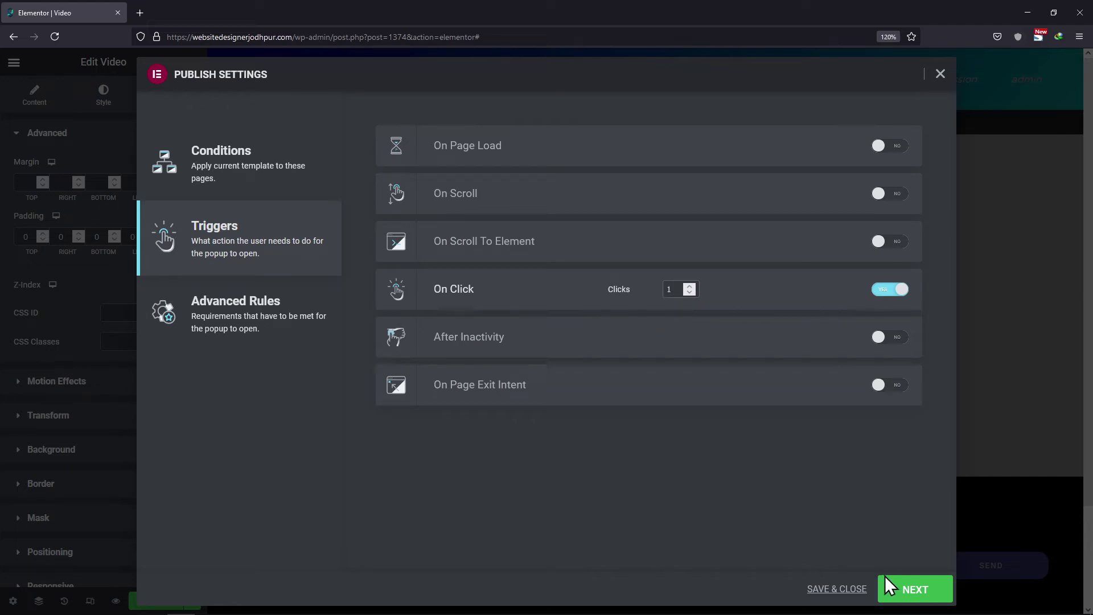
click(904, 592)
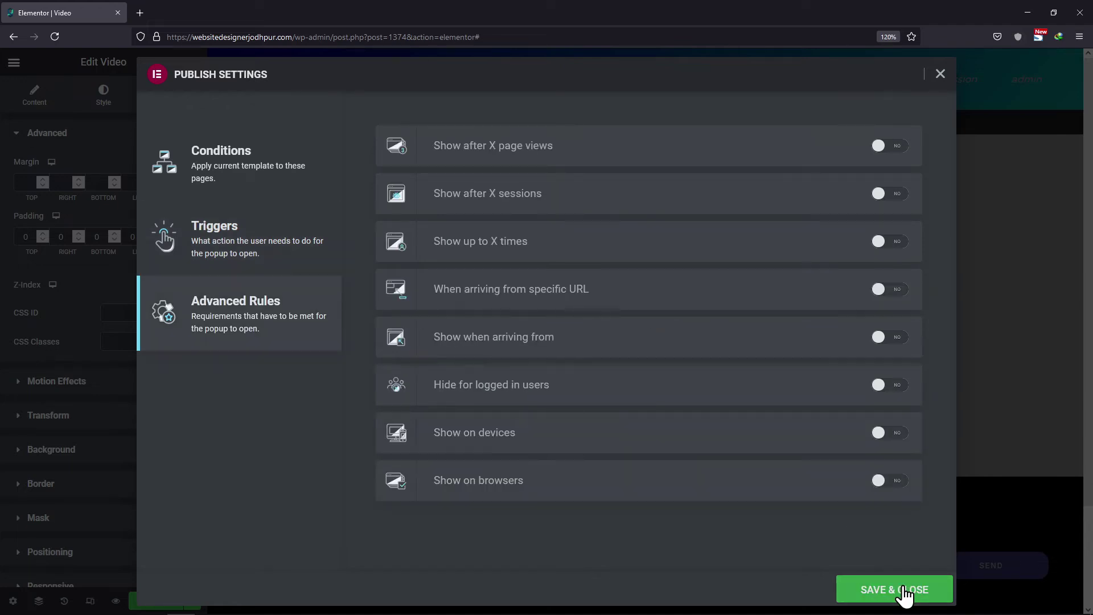
click(905, 592)
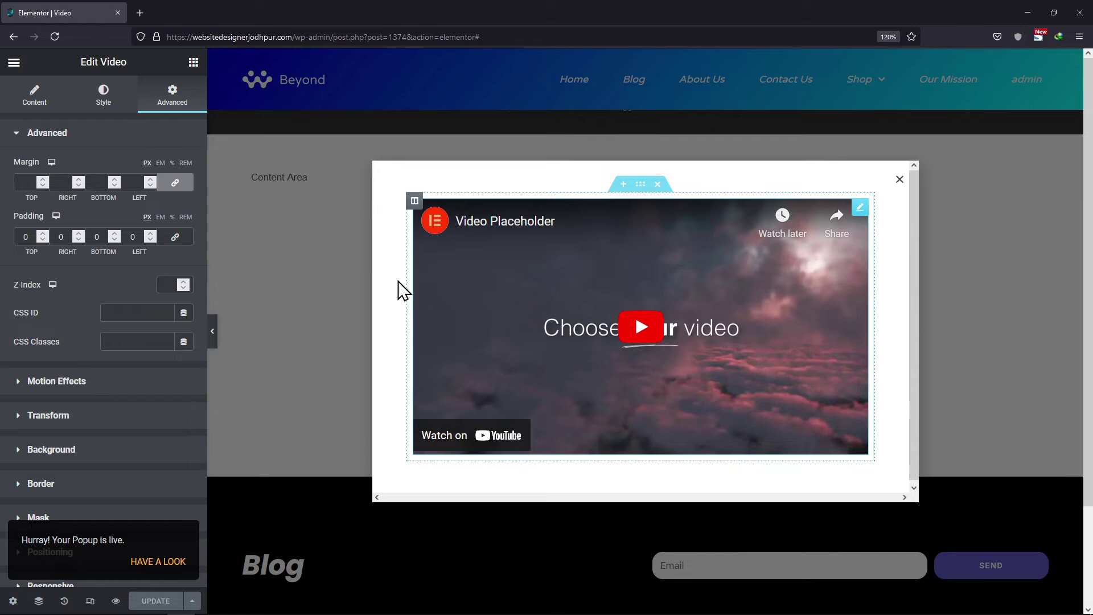
Exit to the WordPress dashboard and create a new page titled "Video".
click(14, 63)
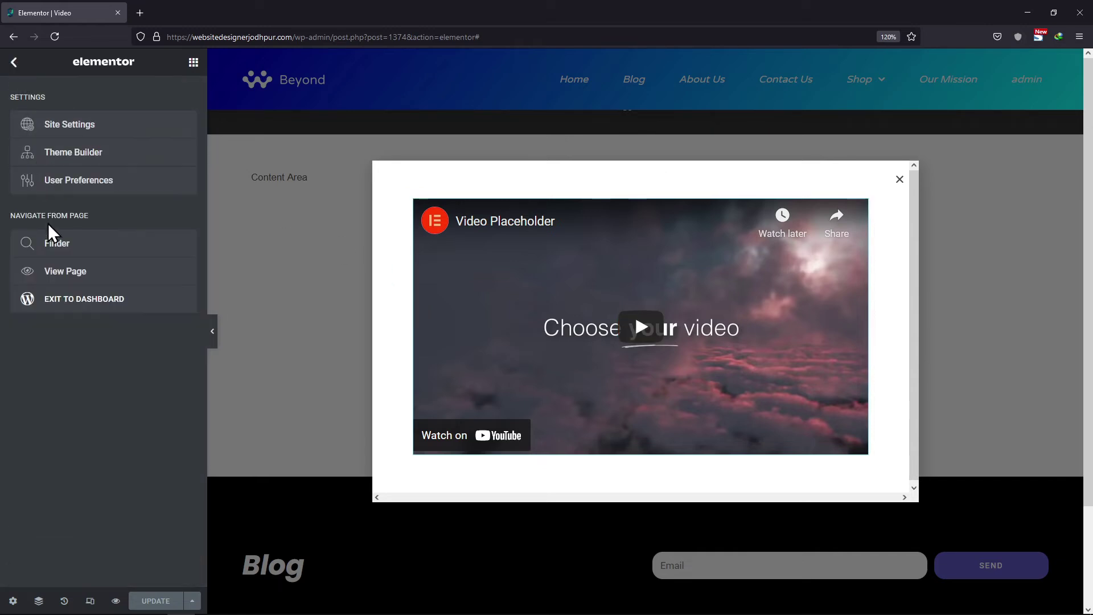
click(64, 303)
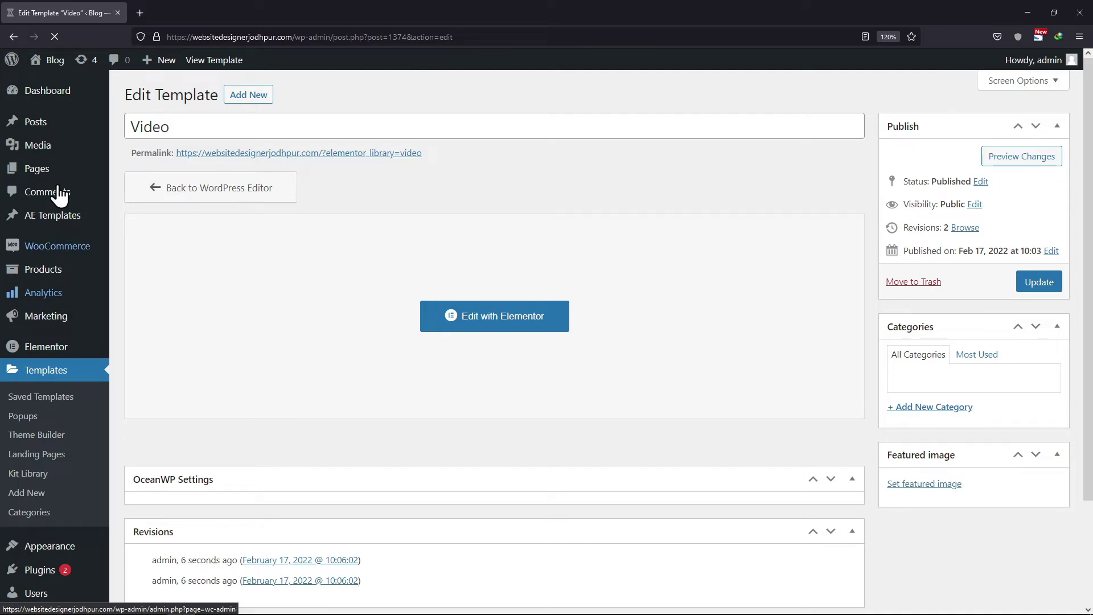
mouse_move(97, 175)
click(136, 194)
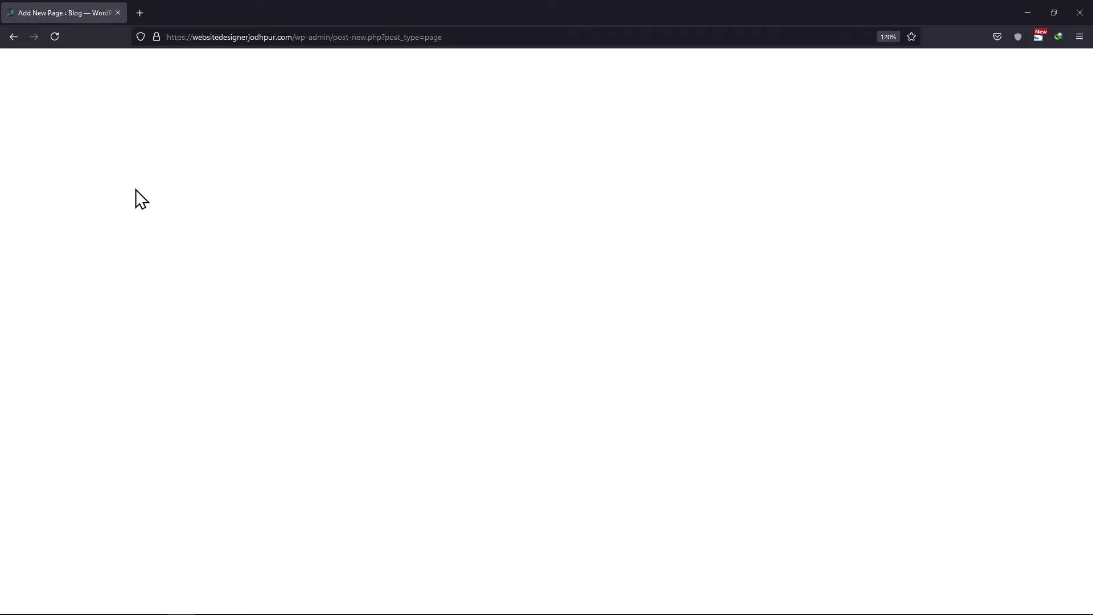
click(240, 155)
text(Video)
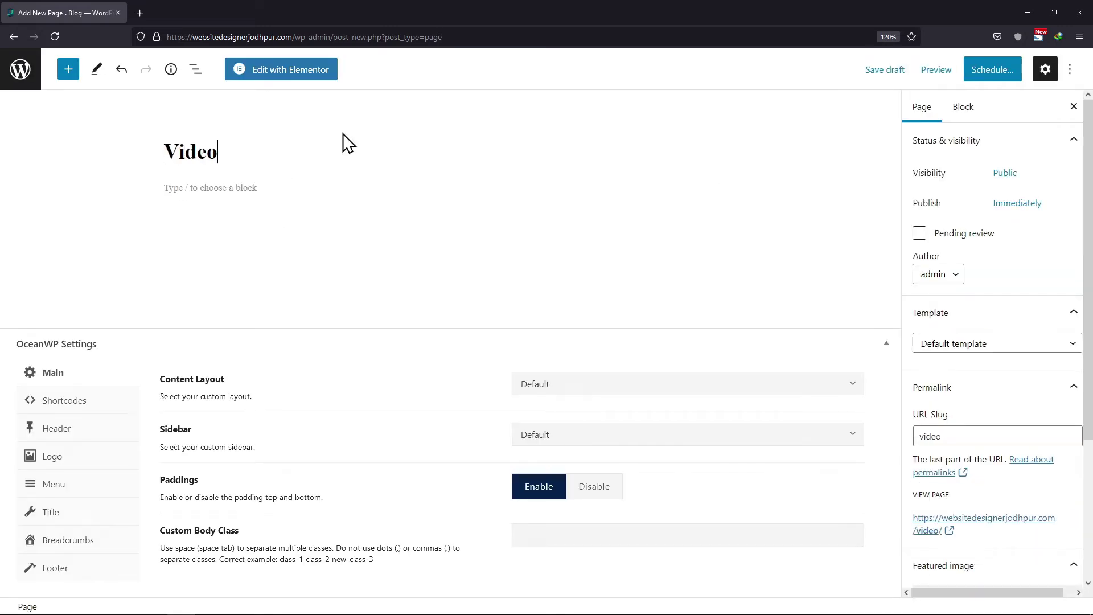
Choose a content layout for the page and disable its page title and breadcrumbs in the OceanWP settings.
click(540, 387)
click(556, 486)
click(64, 515)
click(651, 341)
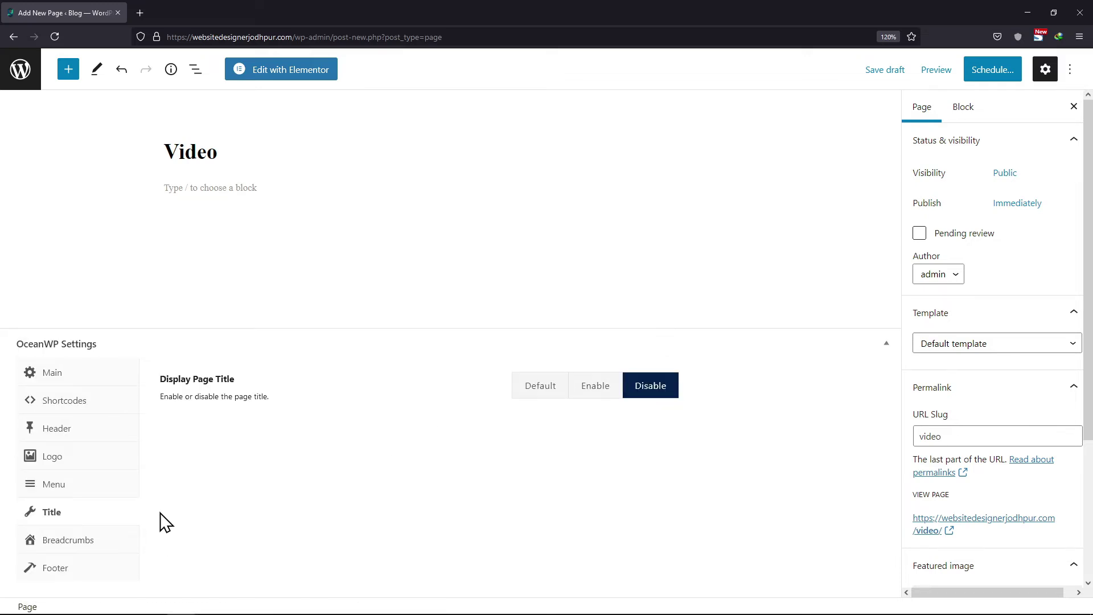
click(85, 544)
click(650, 353)
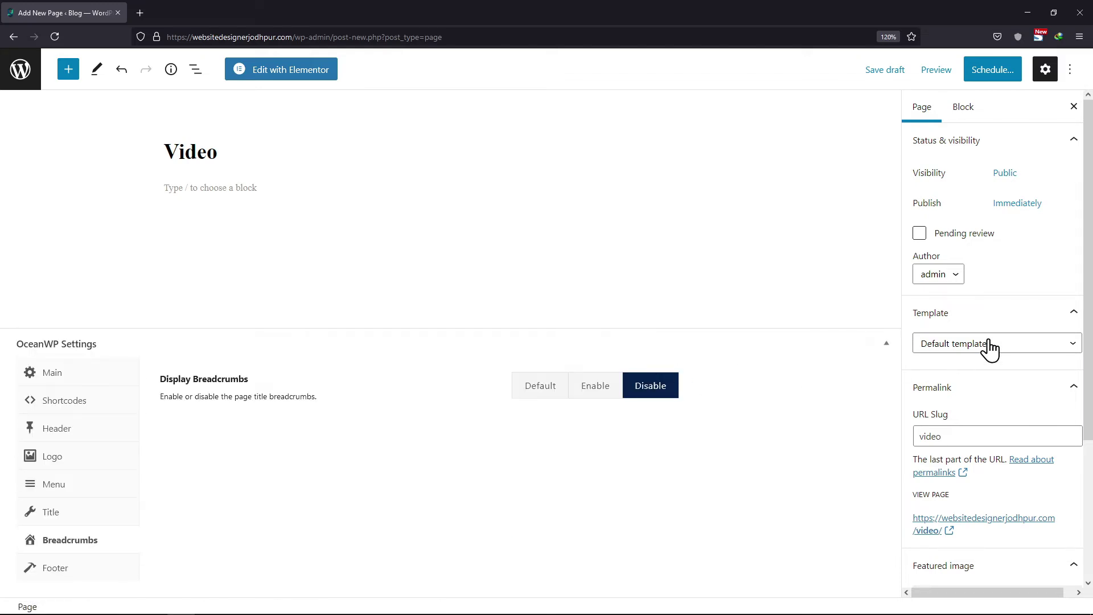
Set the page template to Elementor Full Width, publish the page and open it for editing with Elementor.
click(988, 344)
click(966, 401)
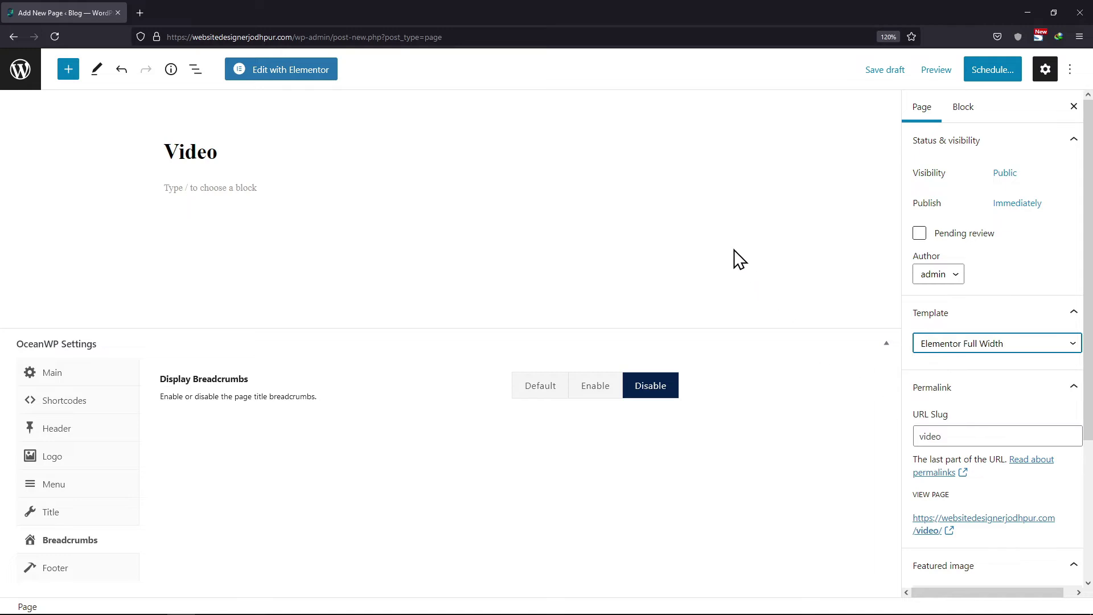
click(991, 72)
click(978, 71)
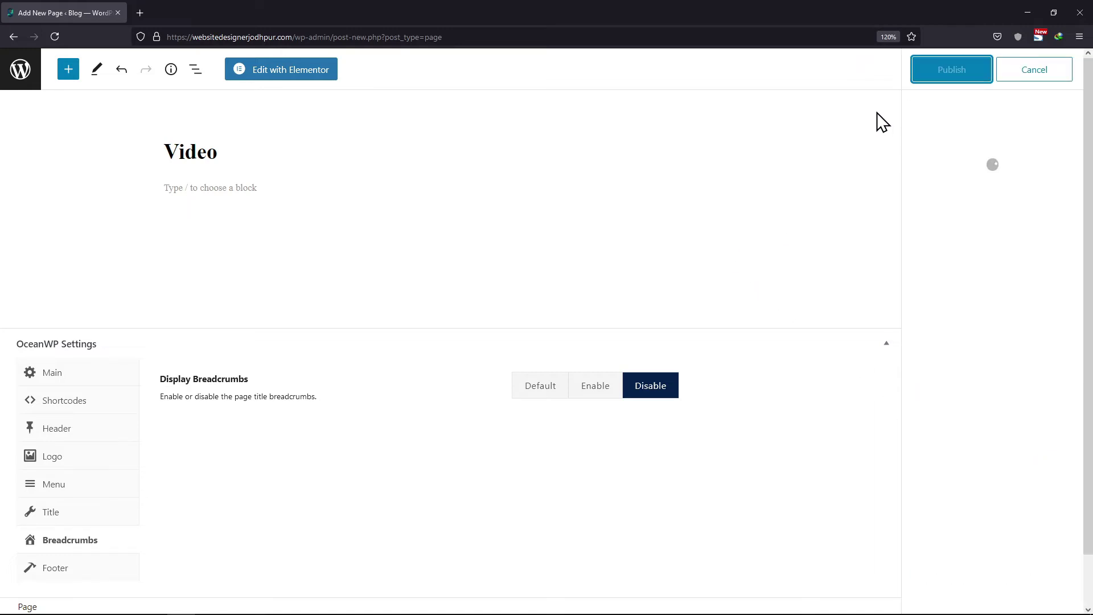
click(311, 72)
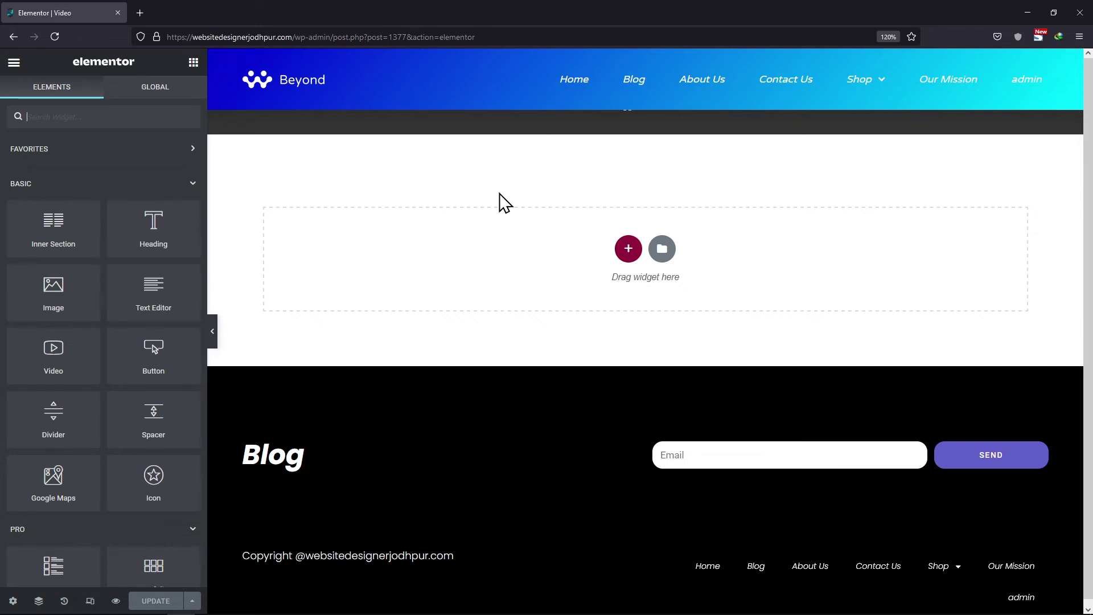
Add a single-column section to the page and set its height to Min Height.
click(626, 251)
click(464, 291)
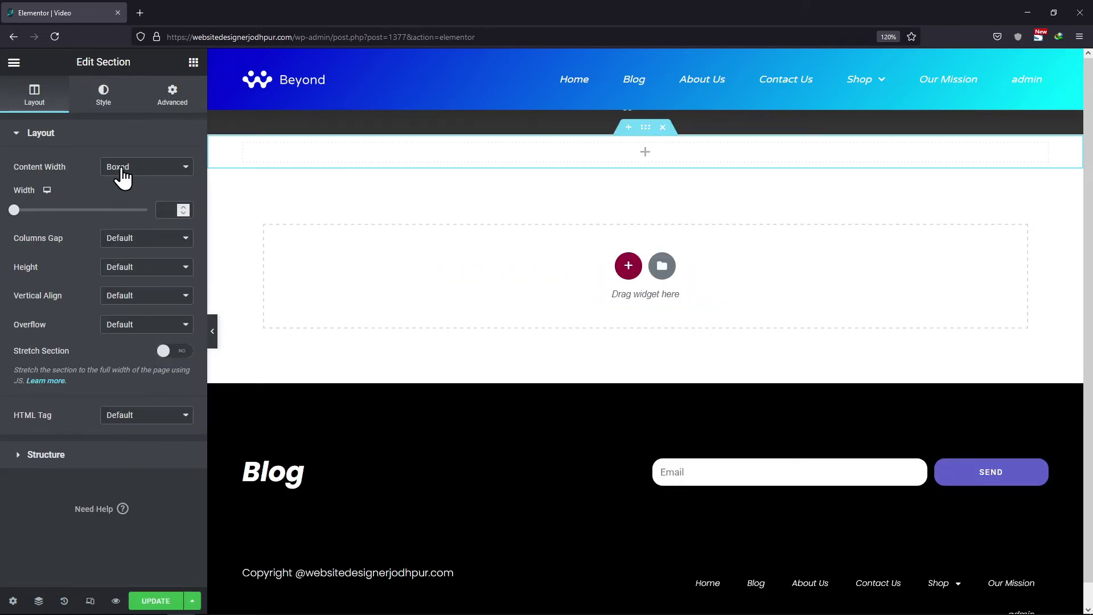
click(142, 267)
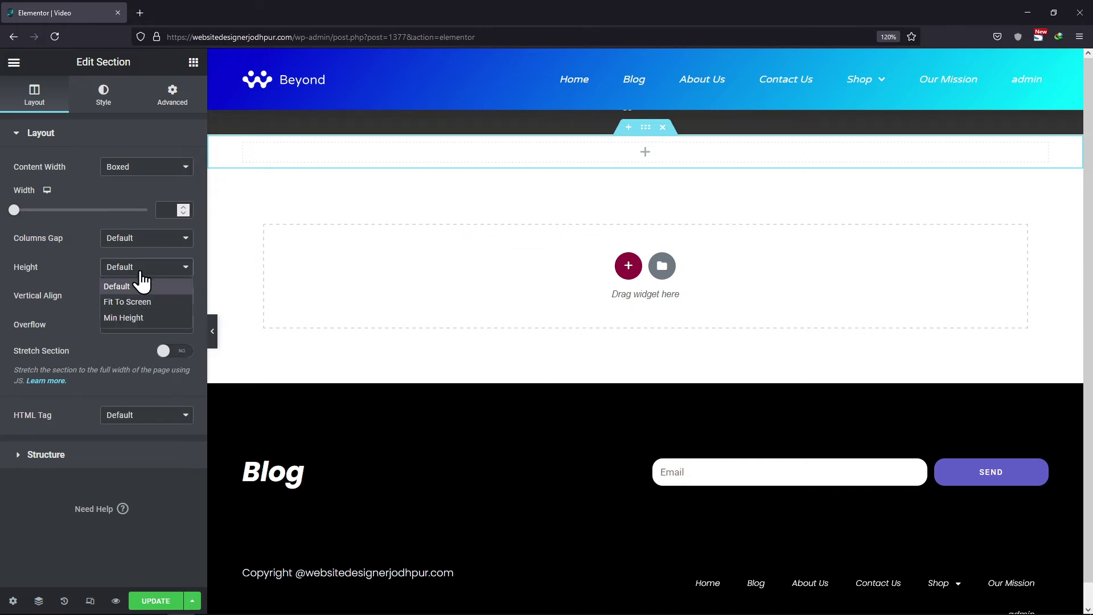
click(138, 318)
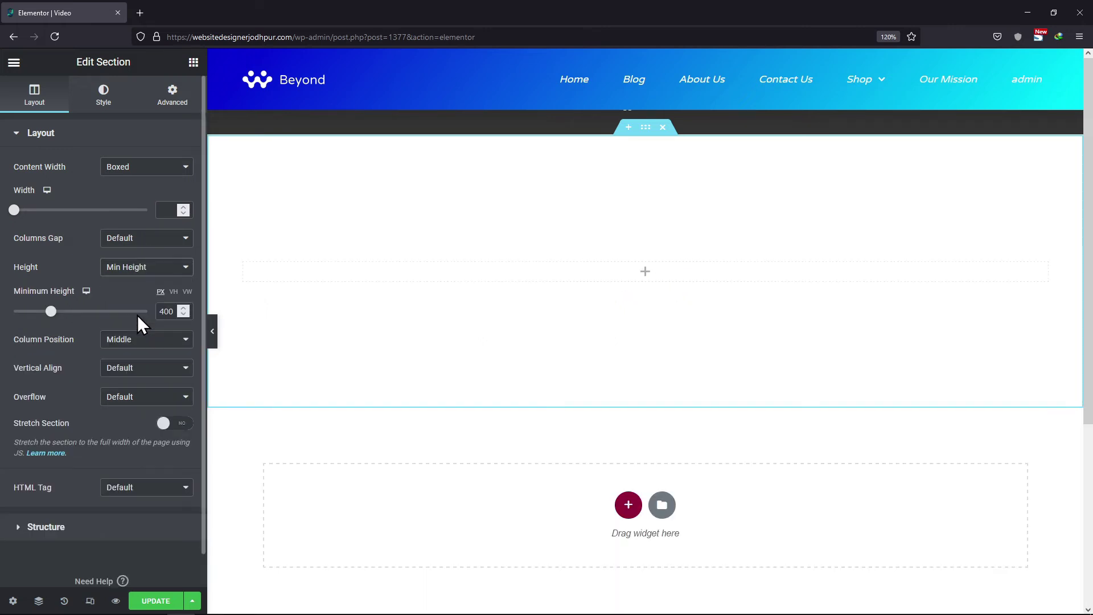
Place a centre-aligned Button widget in the section and set its text to "Watch now".
click(193, 62)
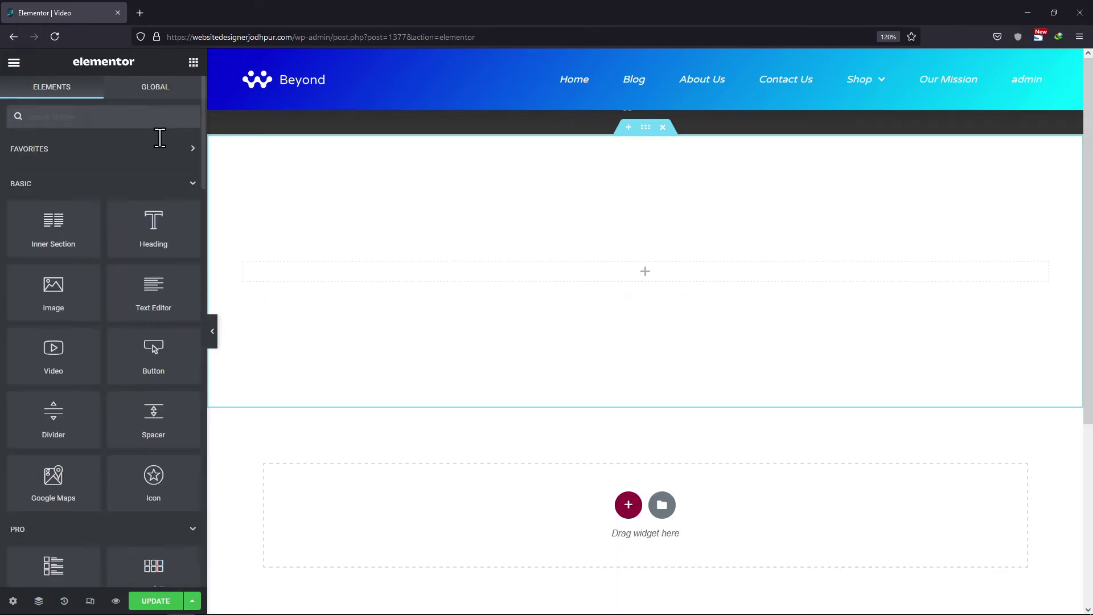
drag(151, 361, 427, 335)
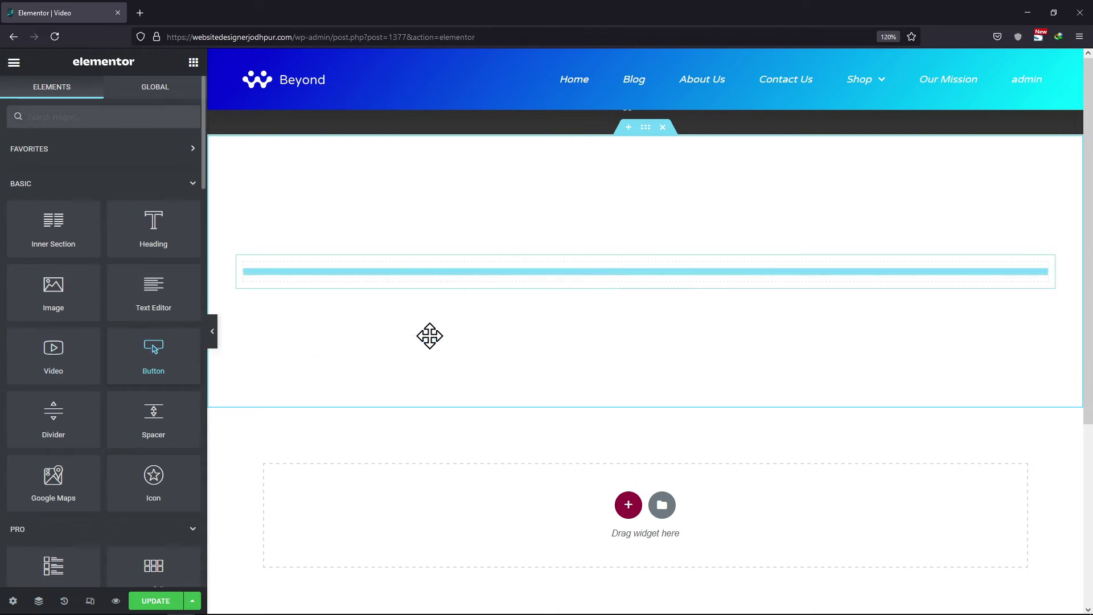
click(148, 269)
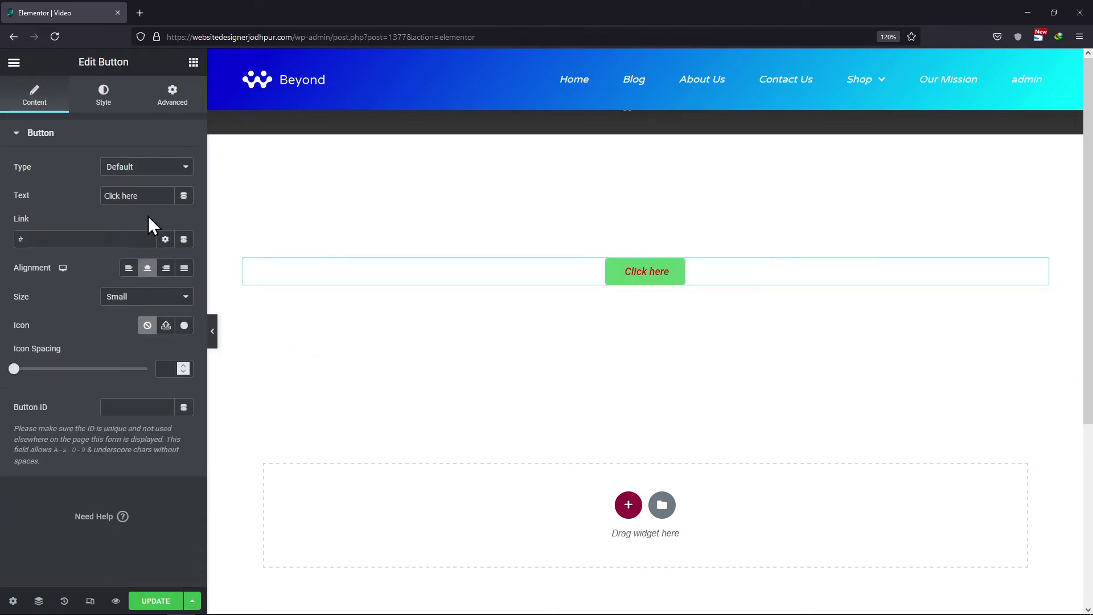
drag(143, 196, 71, 195)
text(W)
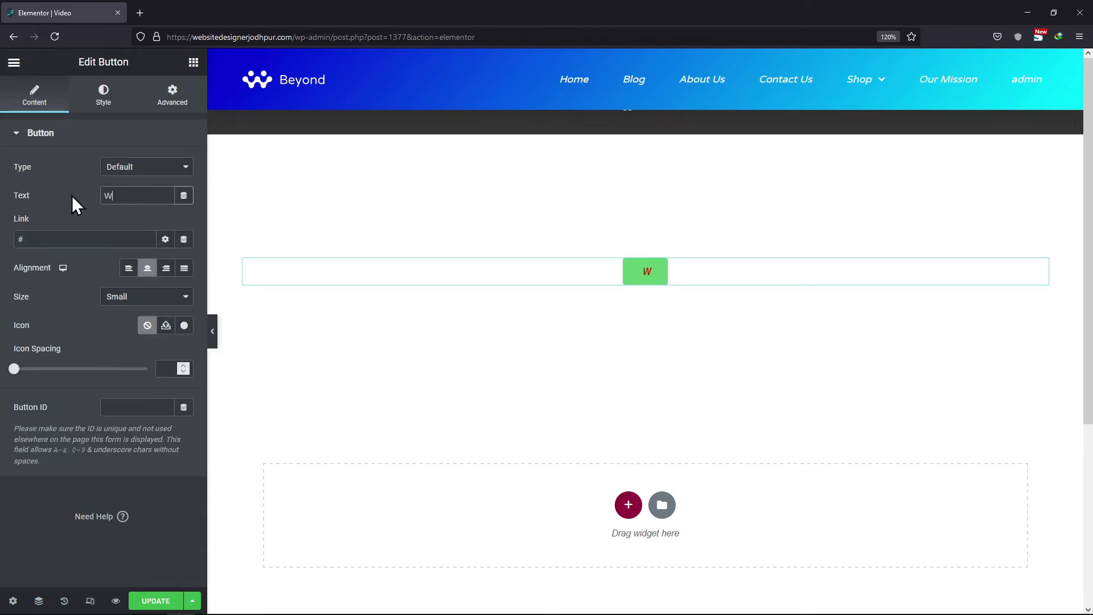
text(atch now)
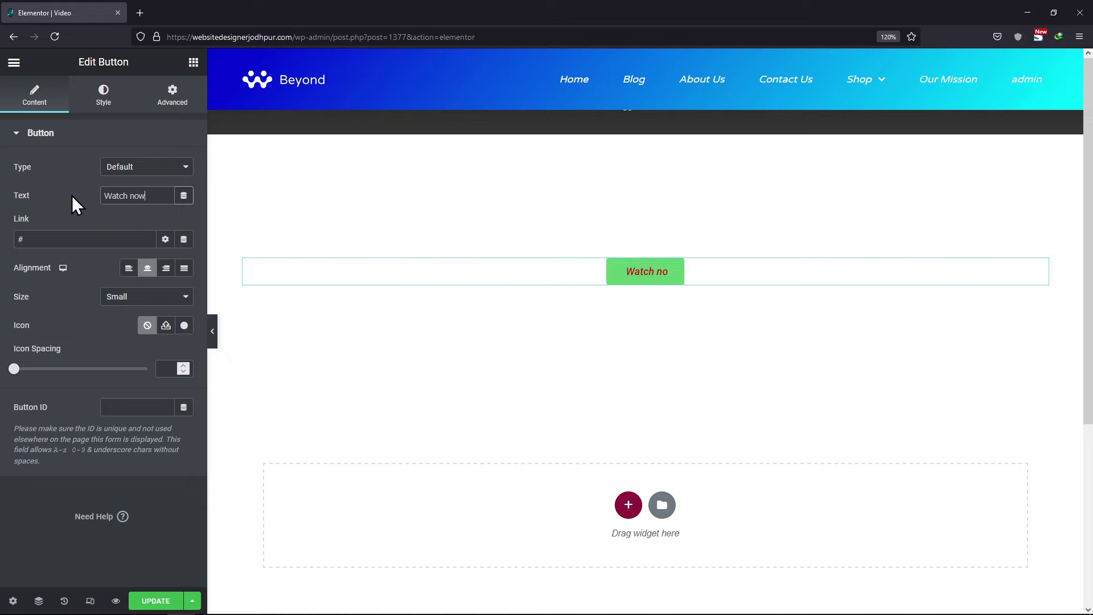
Find the solid Play icon in the icon library and insert it into the Watch now button.
click(184, 326)
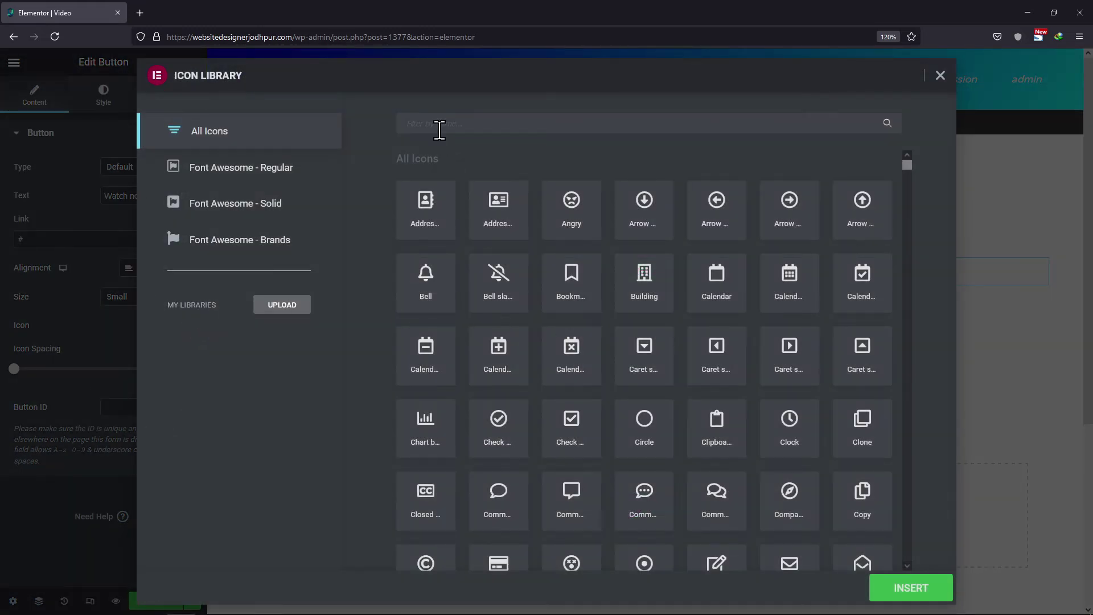
click(436, 122)
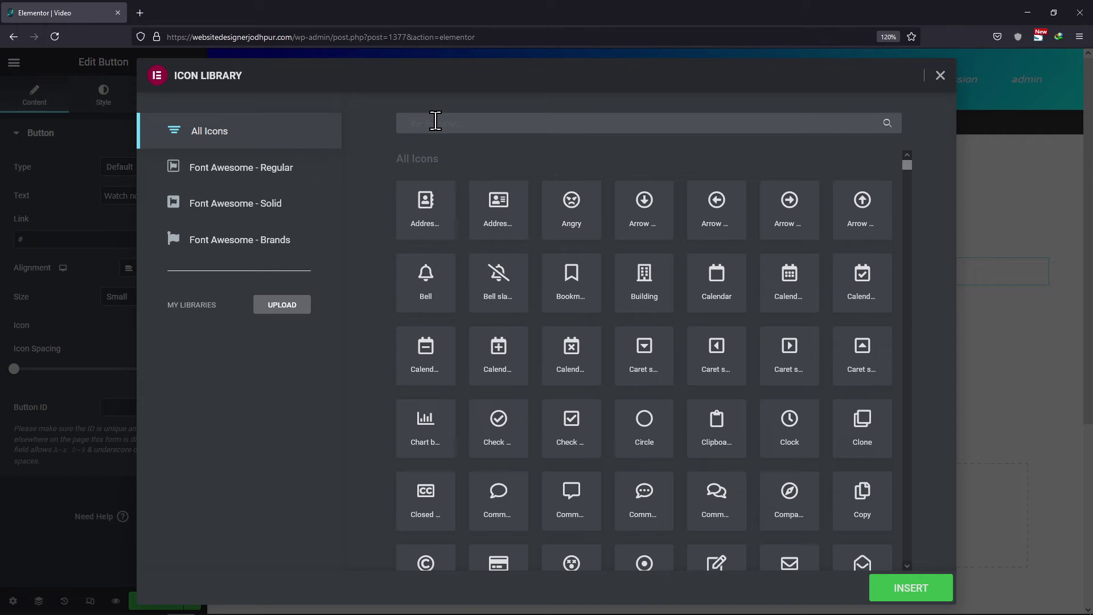
text(play)
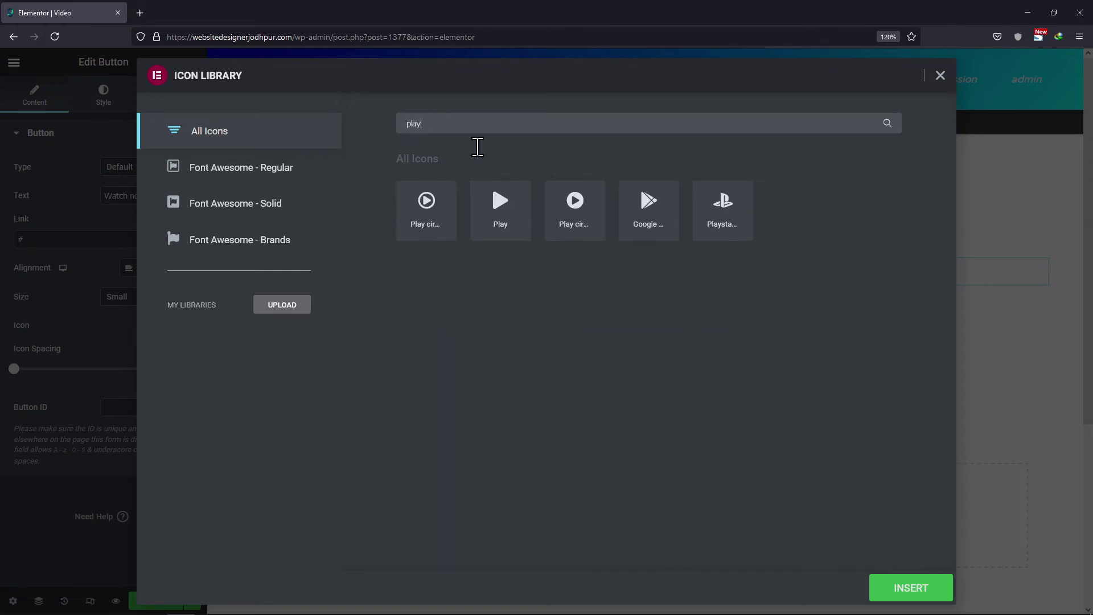
click(499, 215)
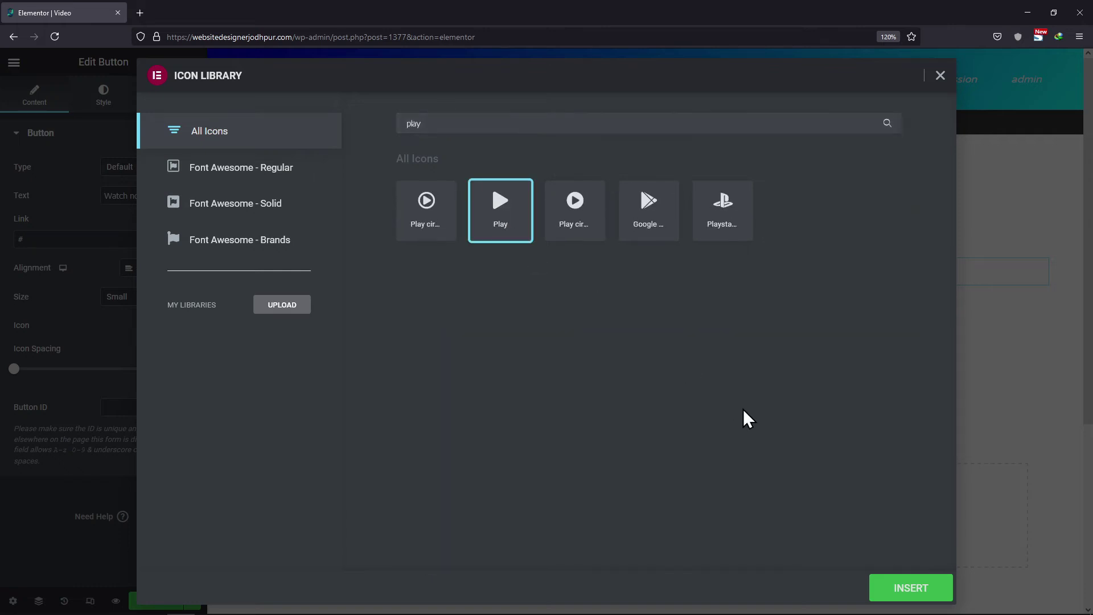
click(894, 588)
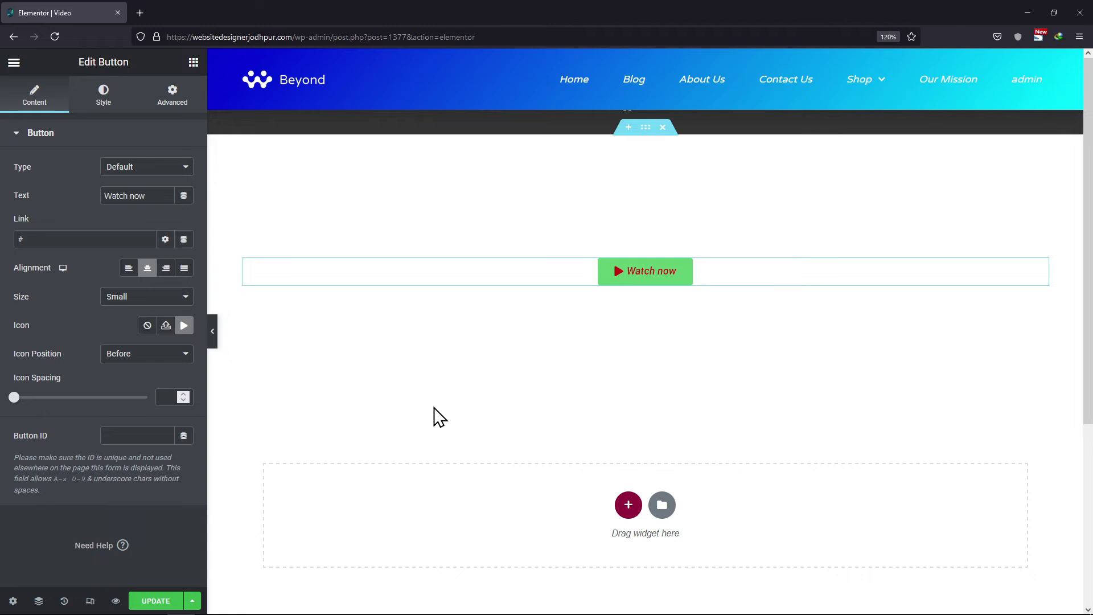
Set the Watch now button's normal background colour to black (#000000).
click(103, 95)
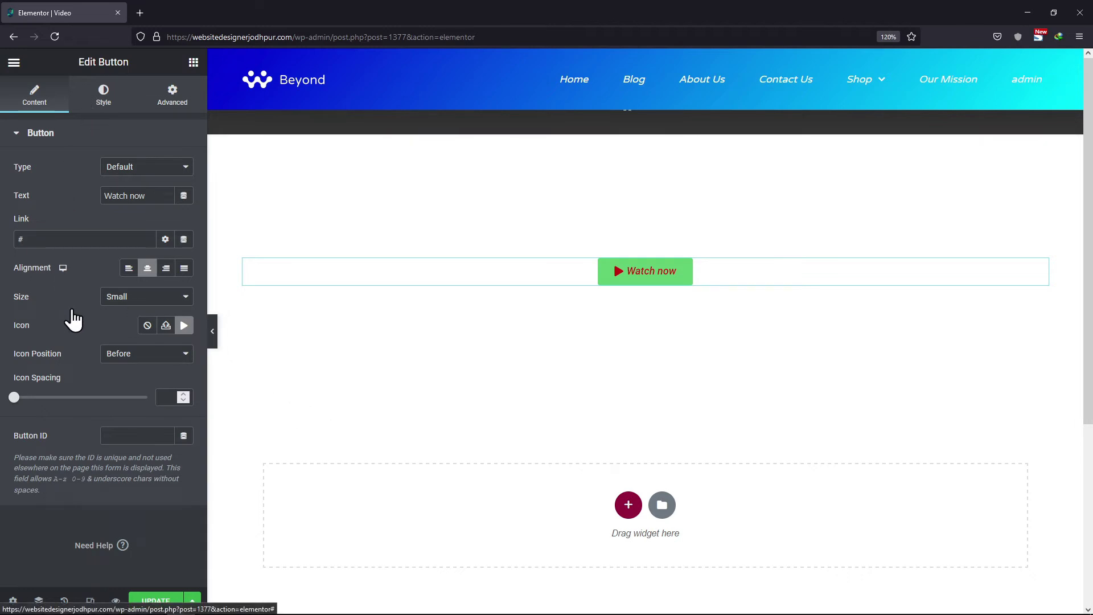
click(183, 309)
drag(78, 390, 2, 513)
click(103, 294)
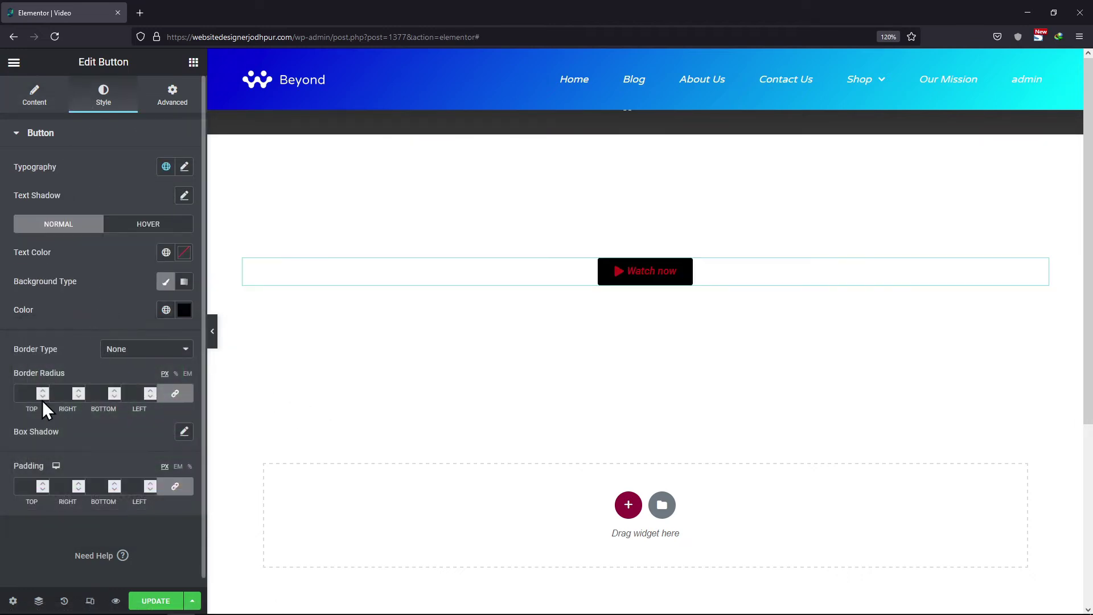
Set the button's border radius to 0 px and its unlinked padding to 20 px top and bottom, 80 px right and left.
click(15, 393)
click(175, 487)
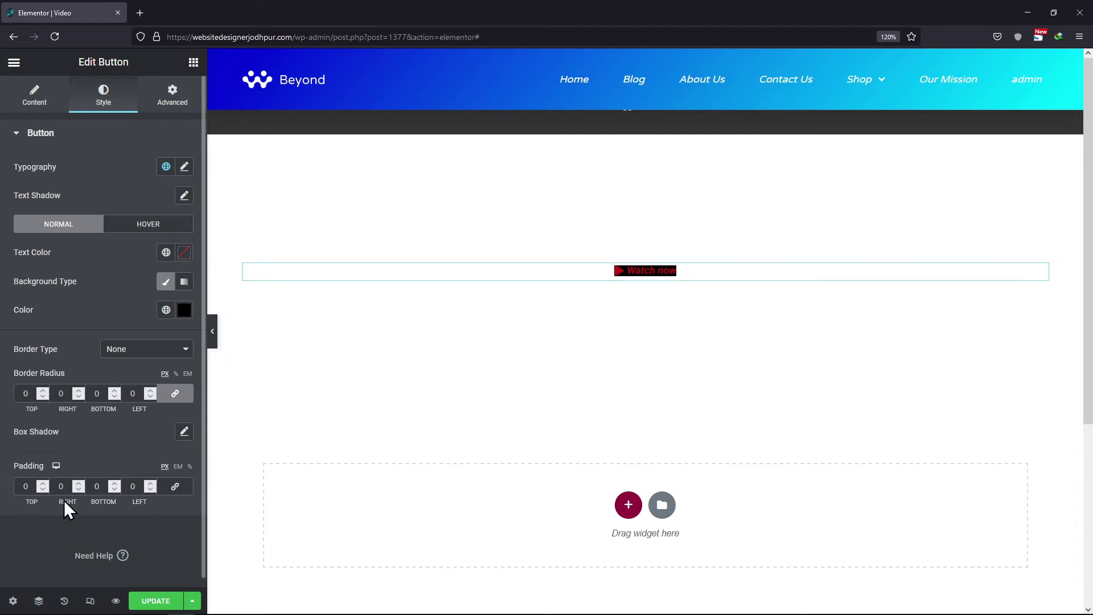
click(21, 485)
text(2)
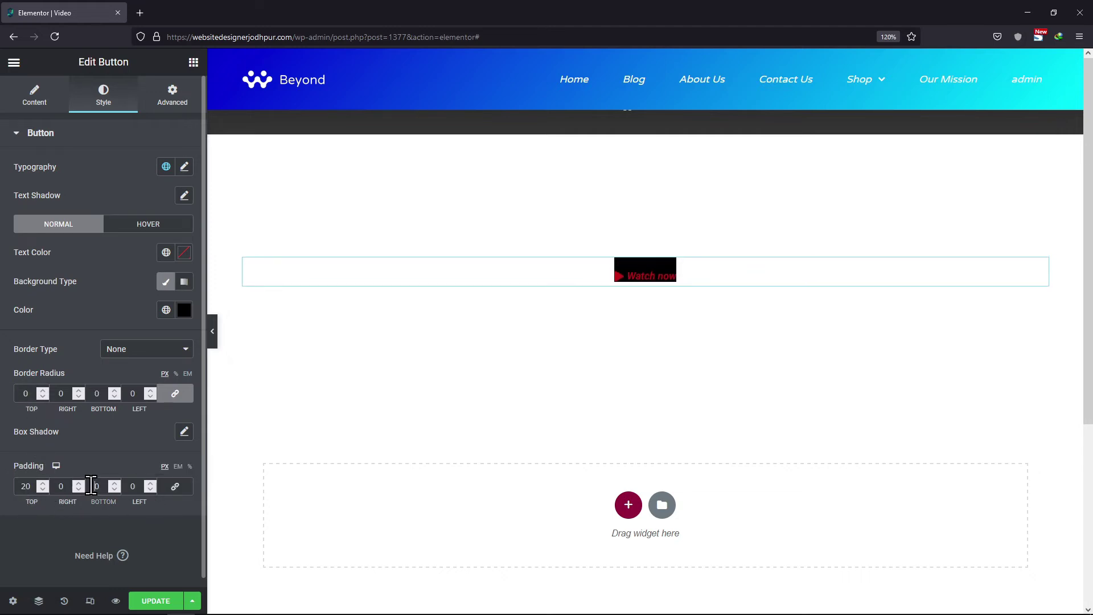
text(2)
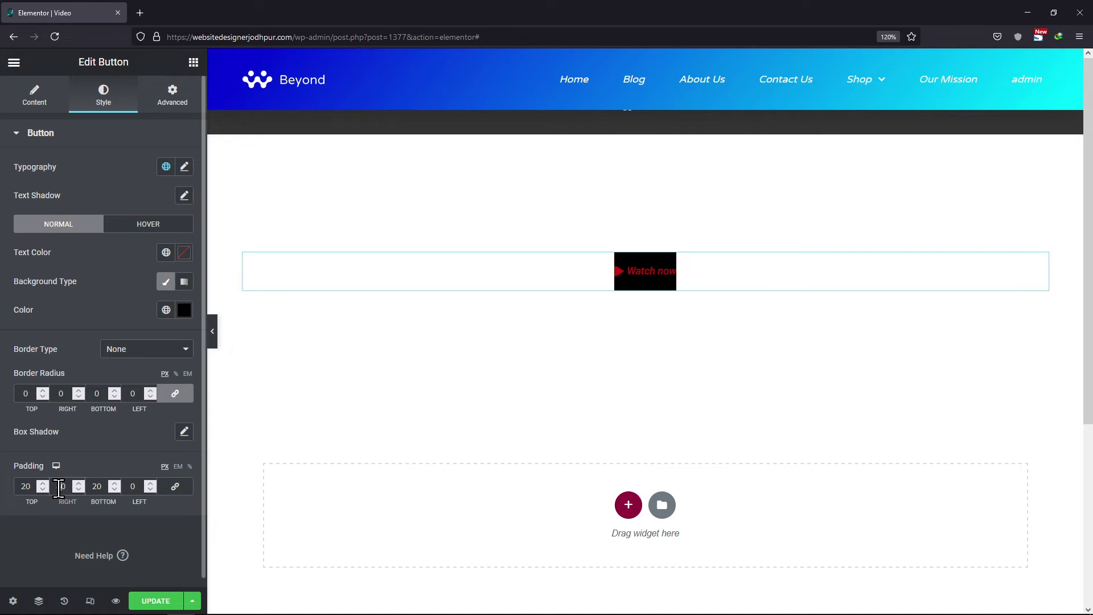
click(59, 487)
text(8)
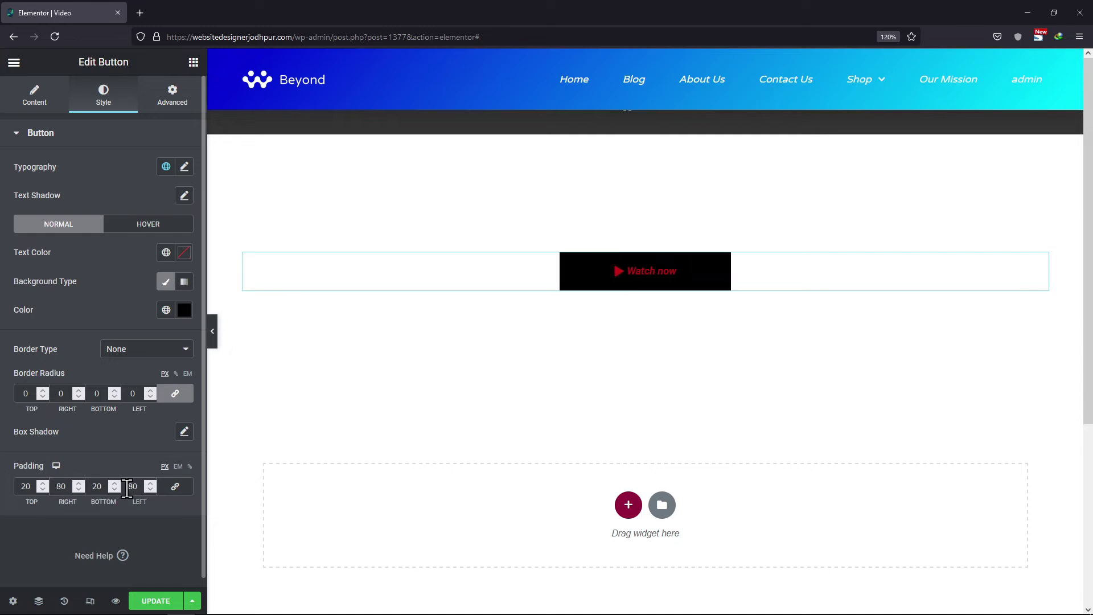
Change the button's typography to Montserrat, size 14 px, with an upright, non-italic style.
click(183, 167)
click(157, 232)
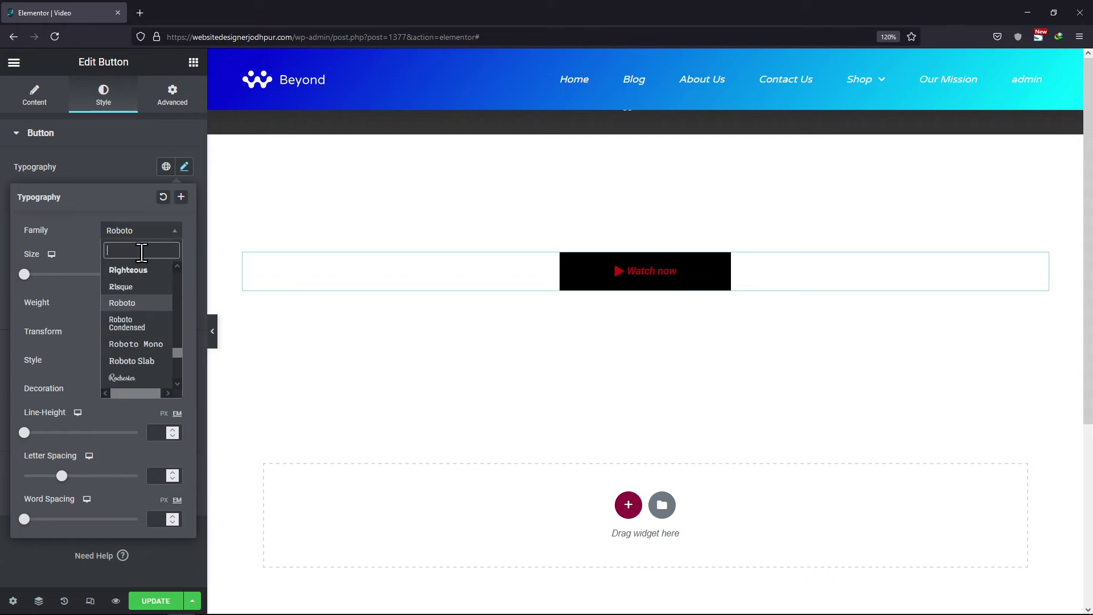
text(monts)
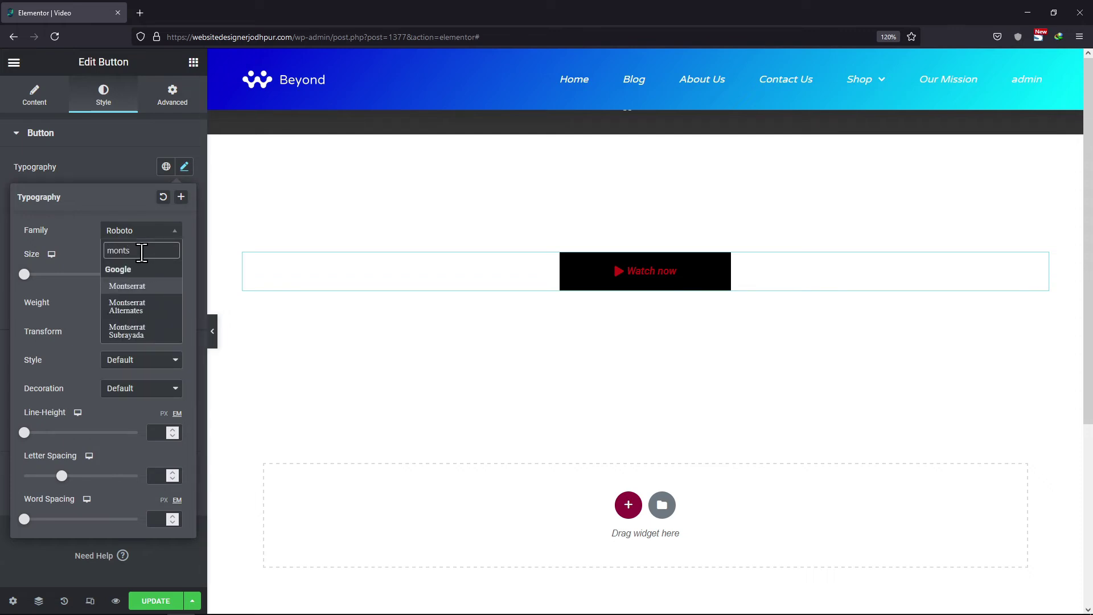
click(136, 287)
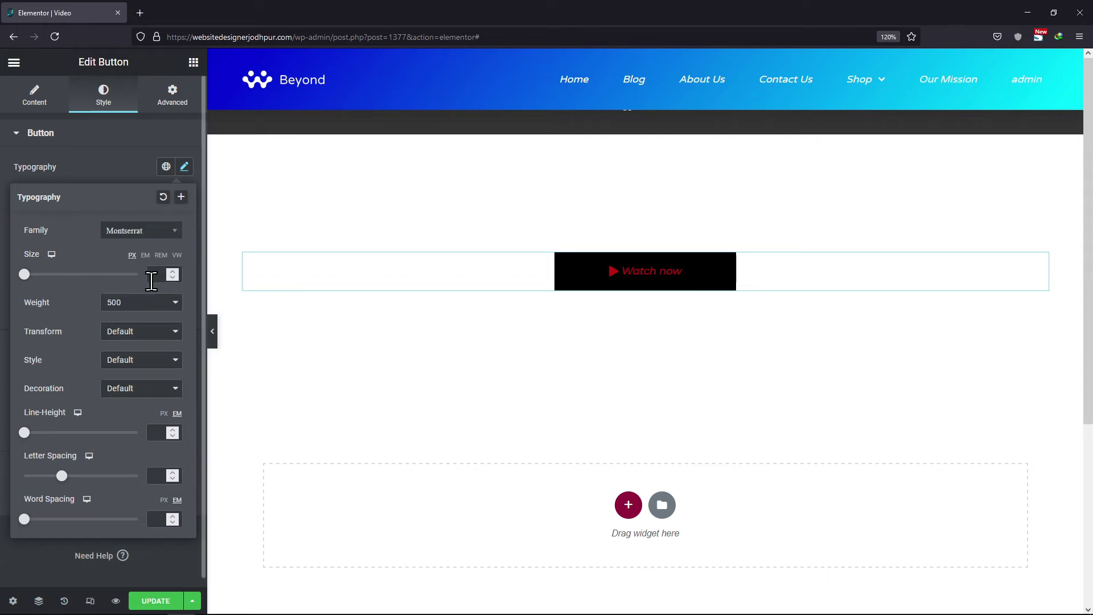
text(14)
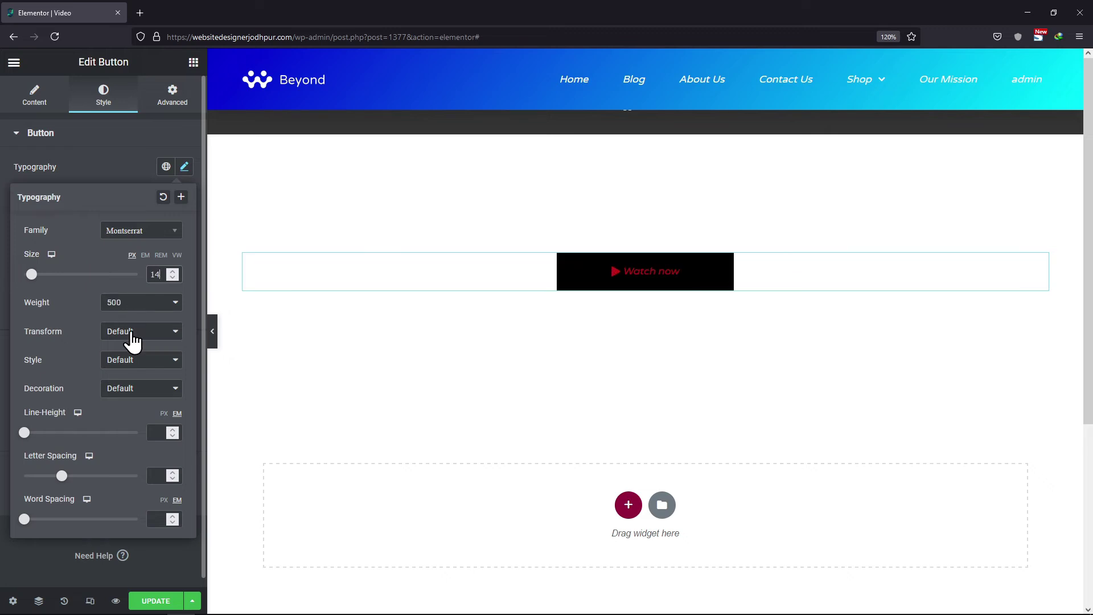
click(135, 360)
click(130, 395)
click(111, 175)
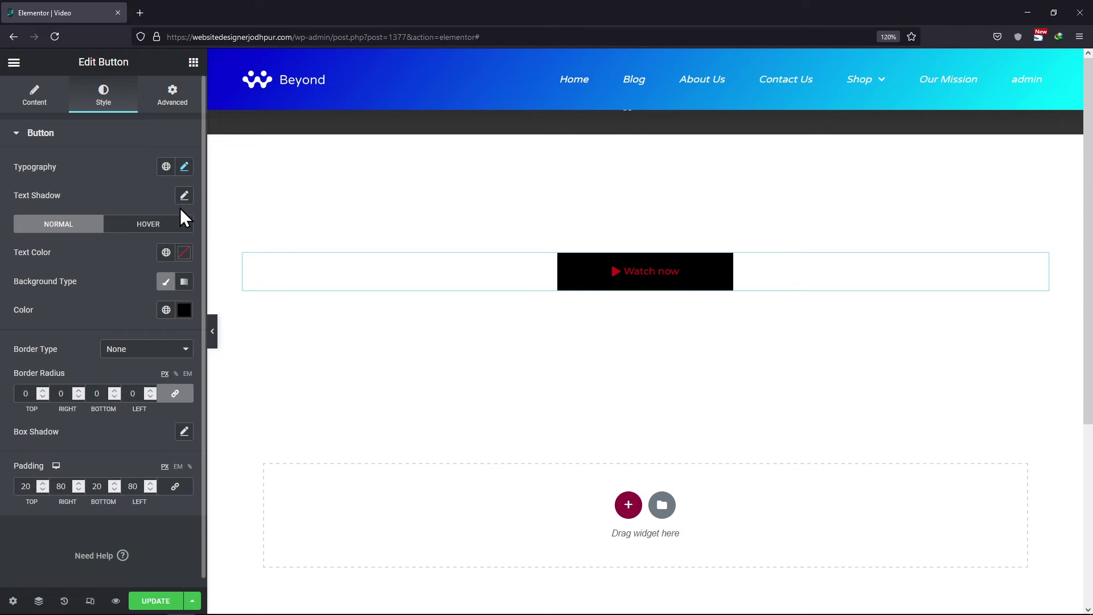
Set the text colour of the Watch now button to white.
click(185, 313)
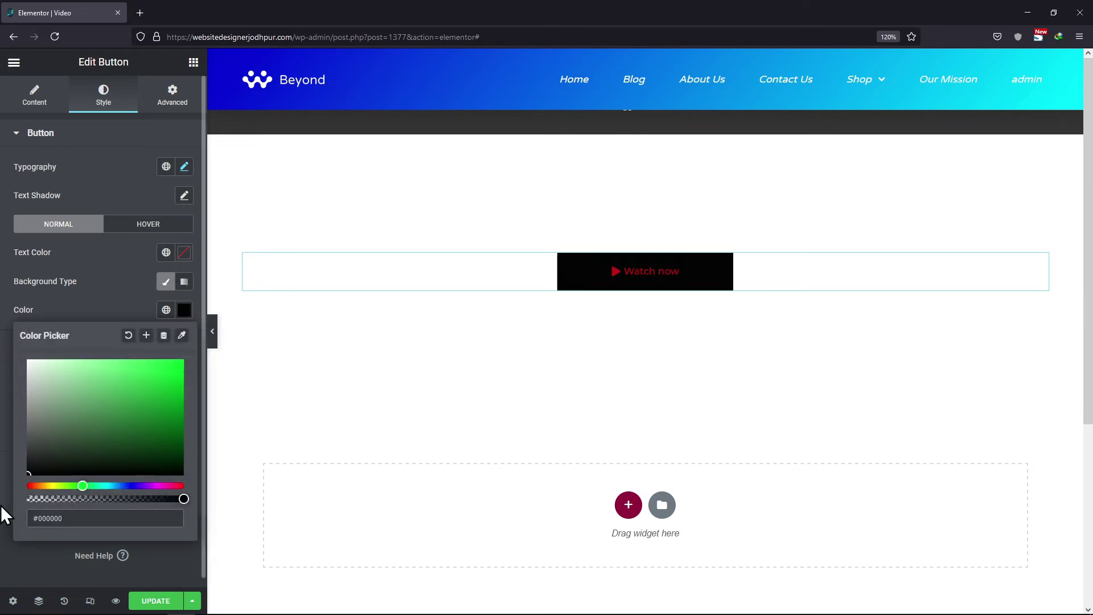
click(184, 252)
click(85, 281)
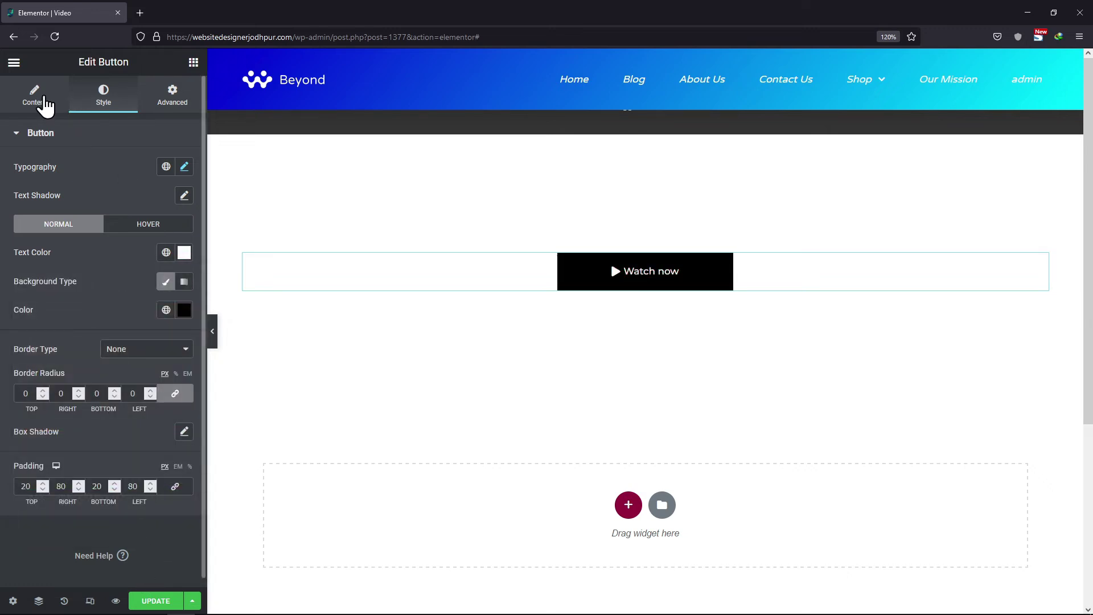
Link the button to the dynamic Popup action Open Popup with the Video (Template) popup, and update the page.
click(41, 101)
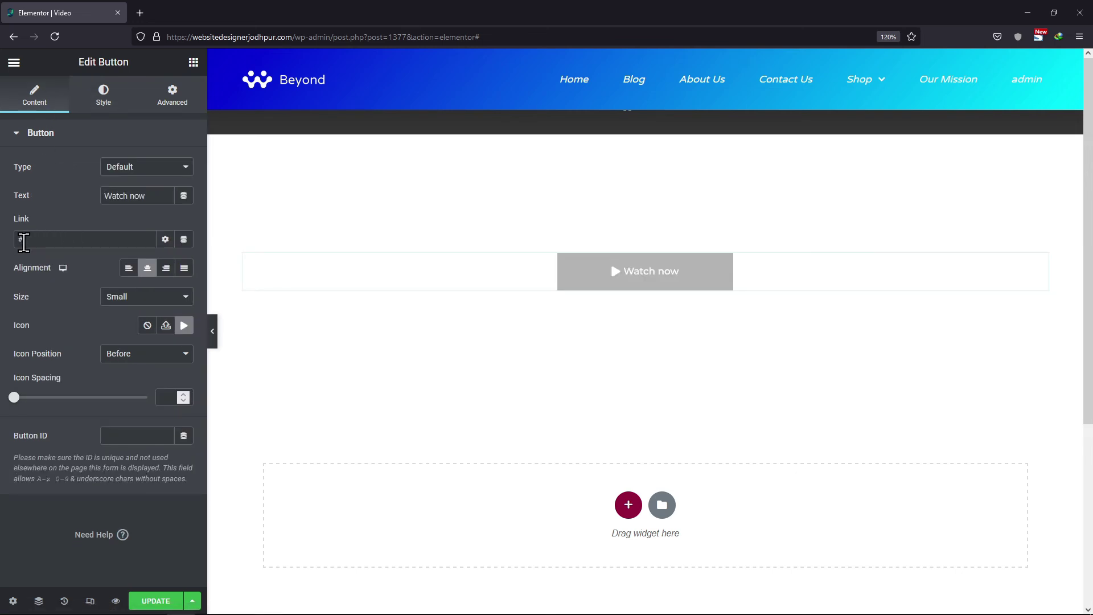
click(183, 241)
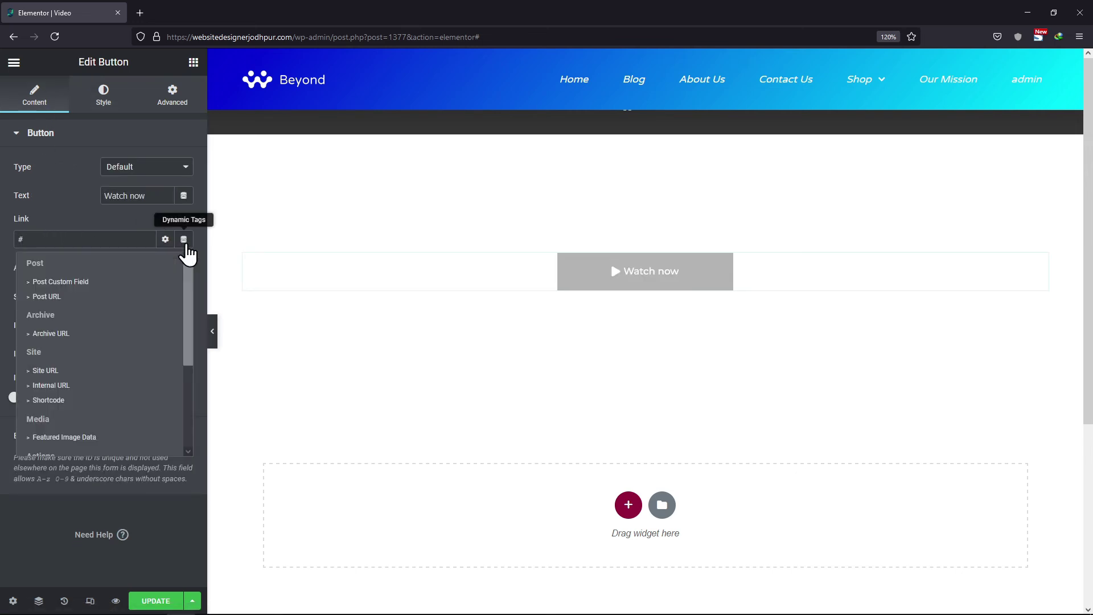
scroll(70, 375, down, 3)
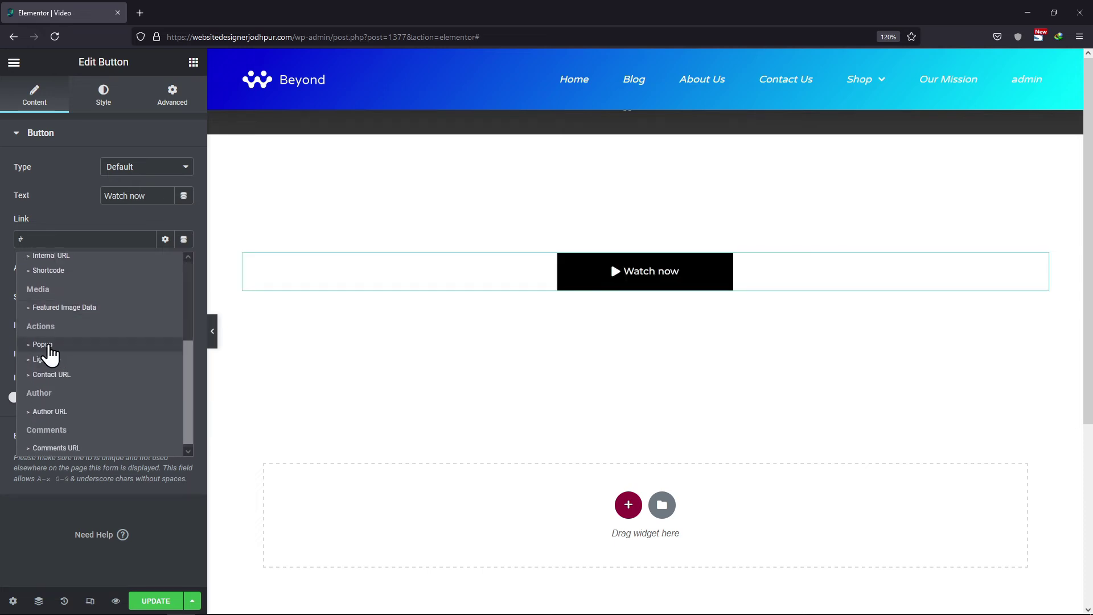
click(56, 345)
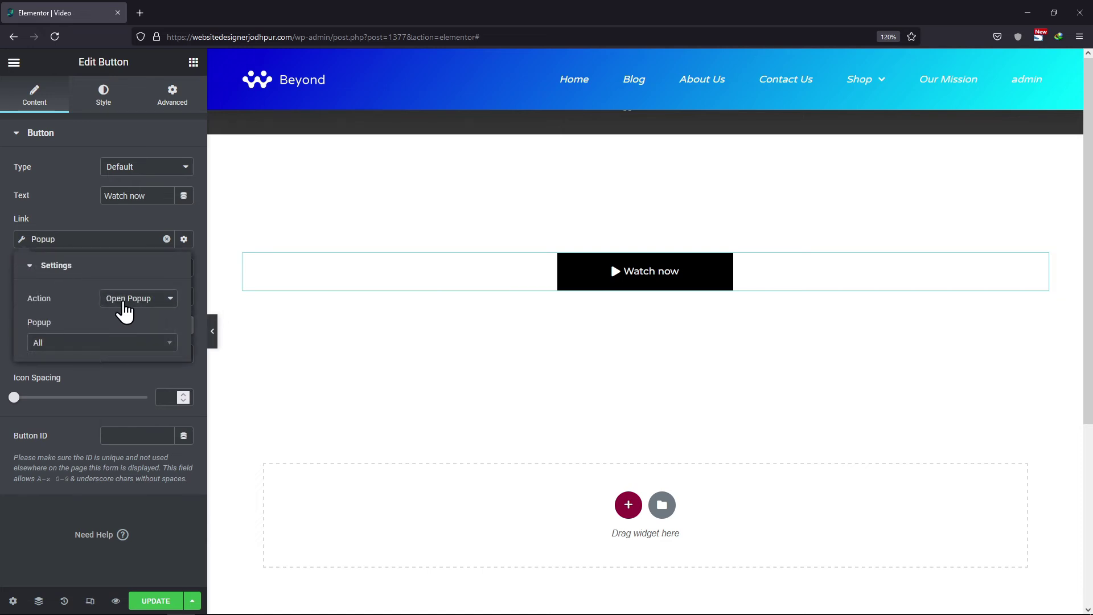
click(85, 343)
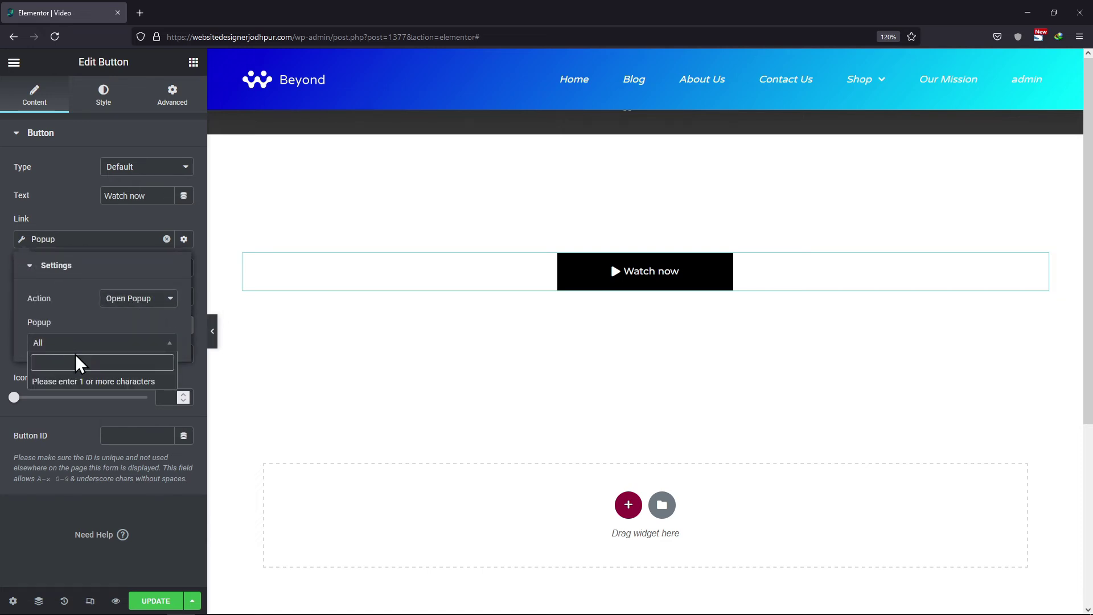
text(v)
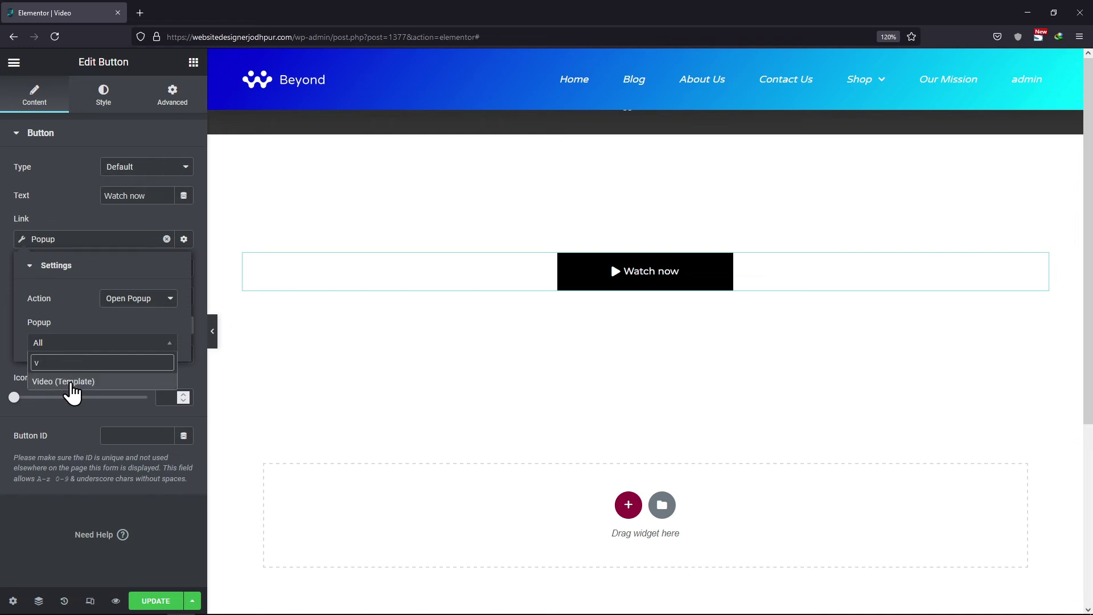
click(71, 382)
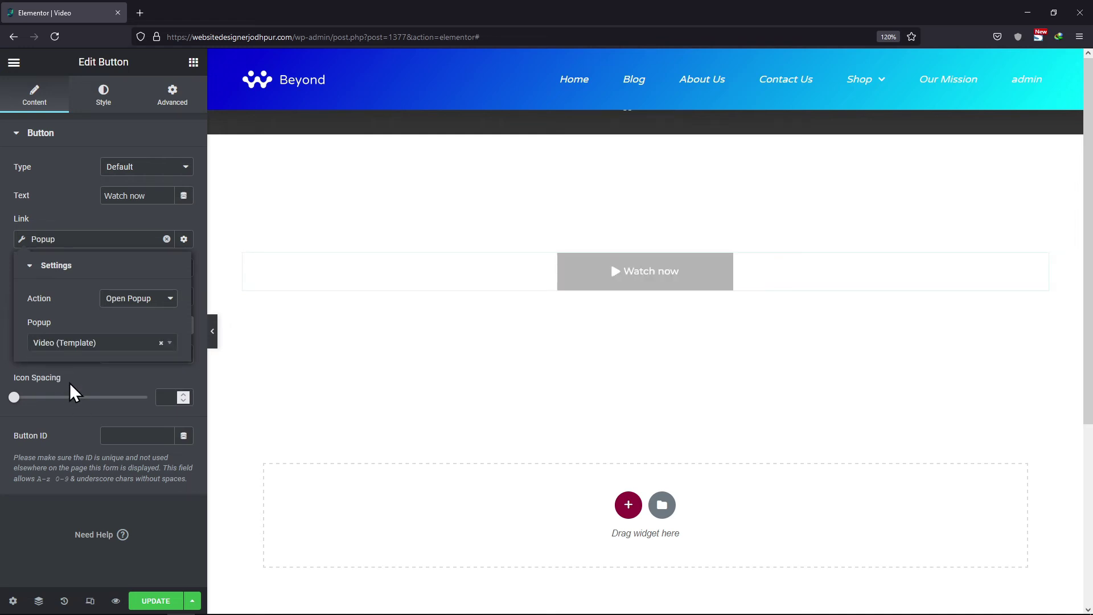
click(154, 601)
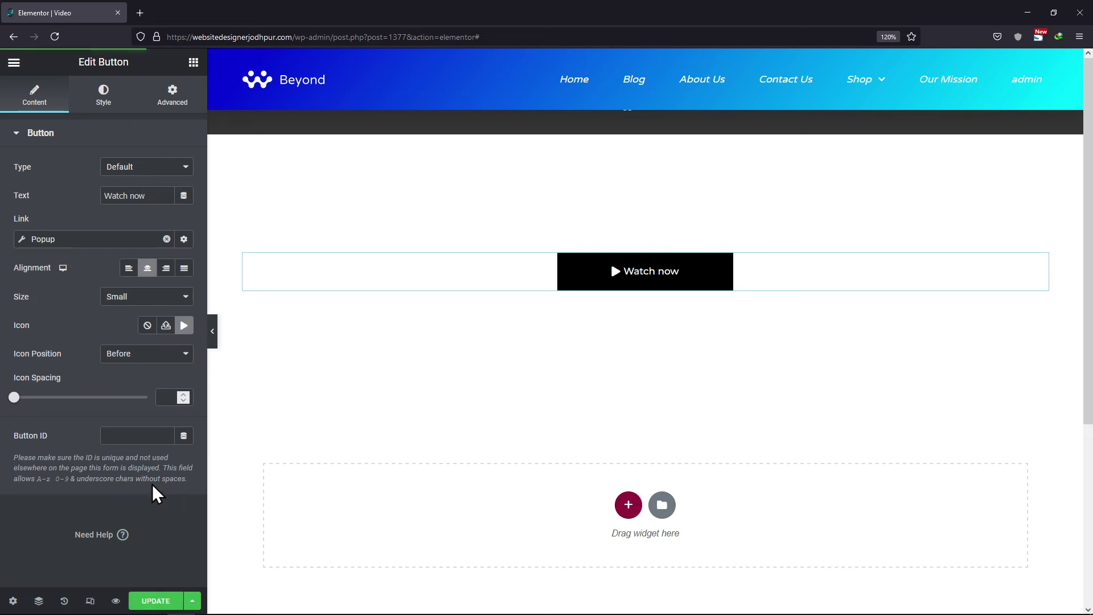
View the live page and test the Watch now button by opening the popup and playing, then pausing, its video.
click(13, 63)
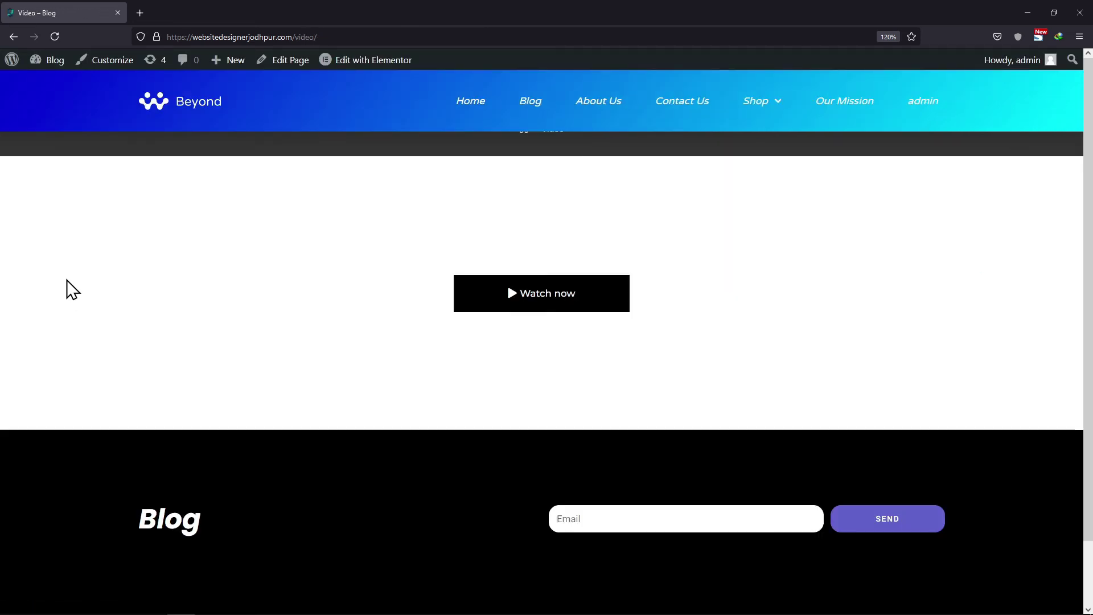
click(521, 296)
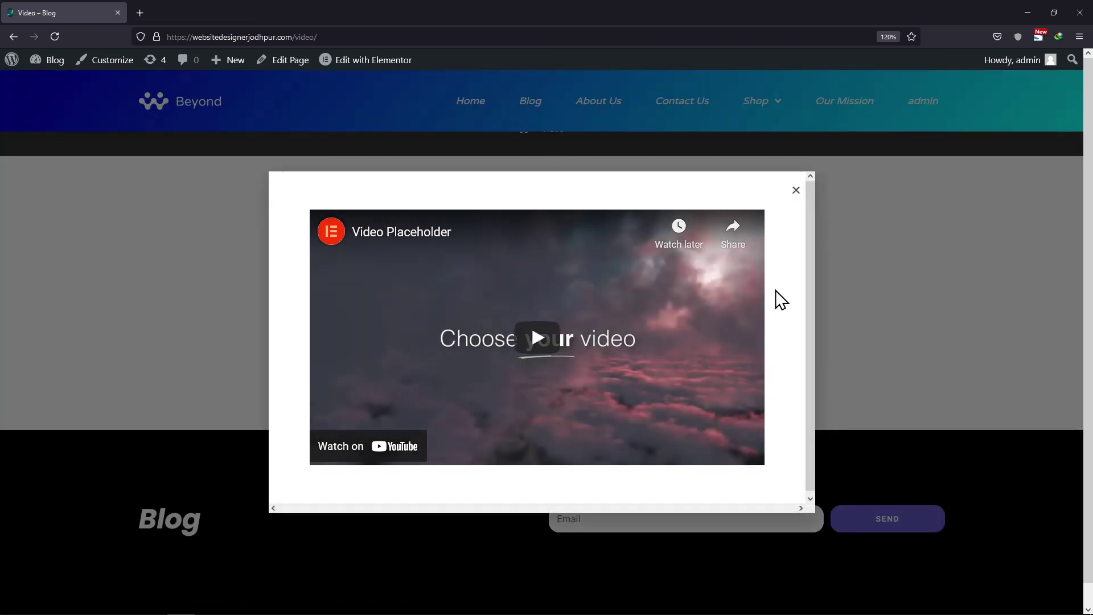
click(545, 336)
click(334, 451)
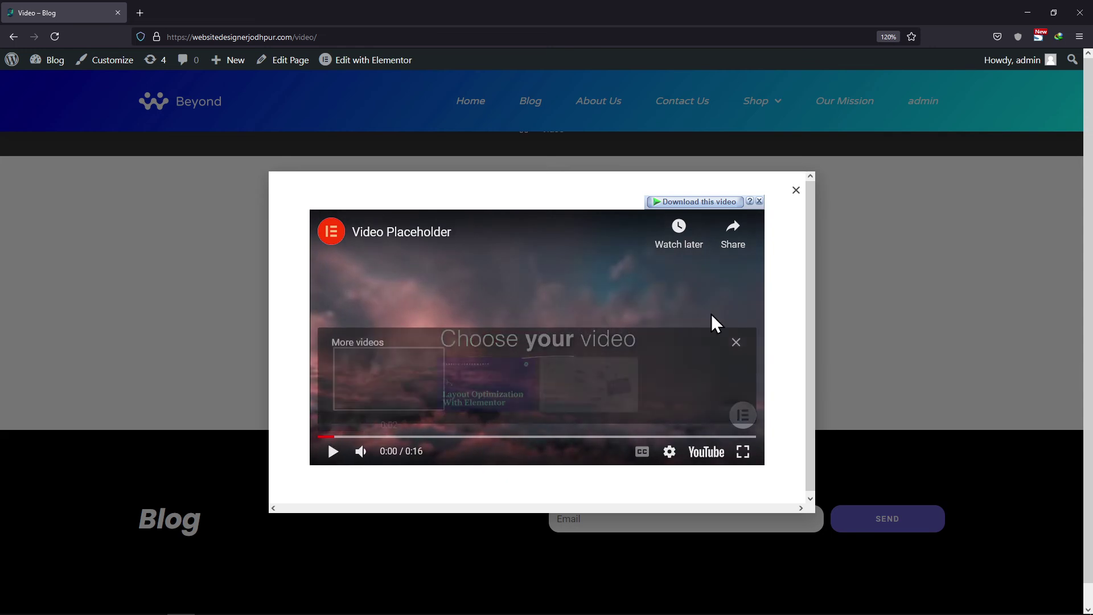